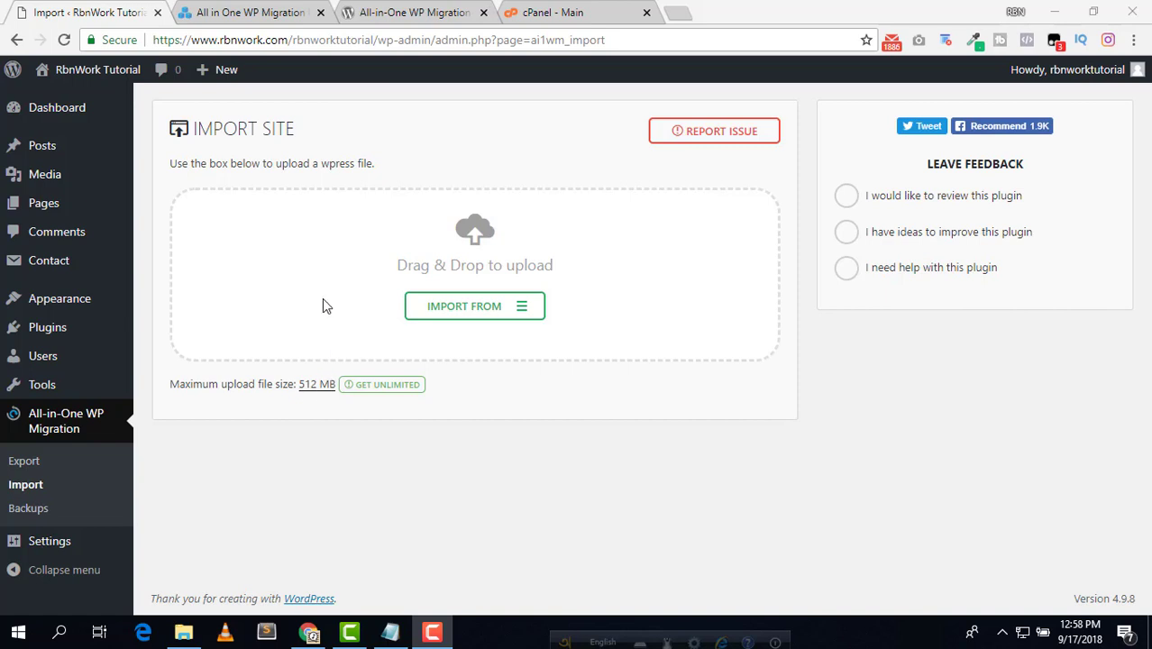
Check the 'limit of 512MB' note on ServMask's Unlimited Extension page, then return to WordPress Import.
click(241, 15)
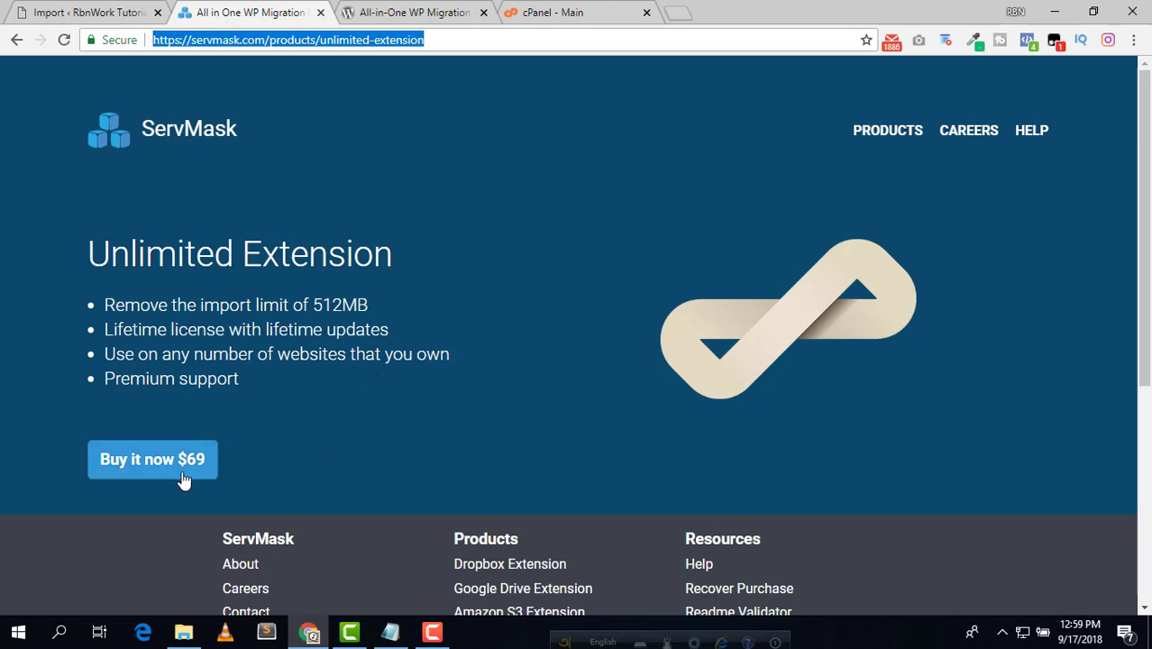
drag(258, 305, 446, 304)
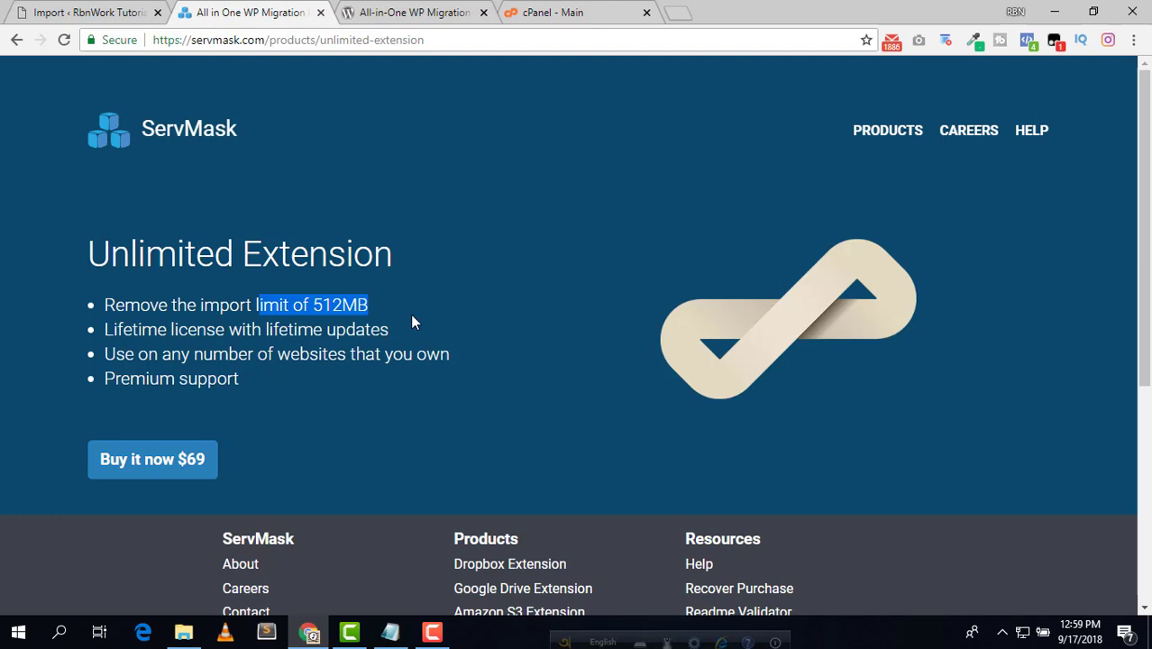
click(105, 20)
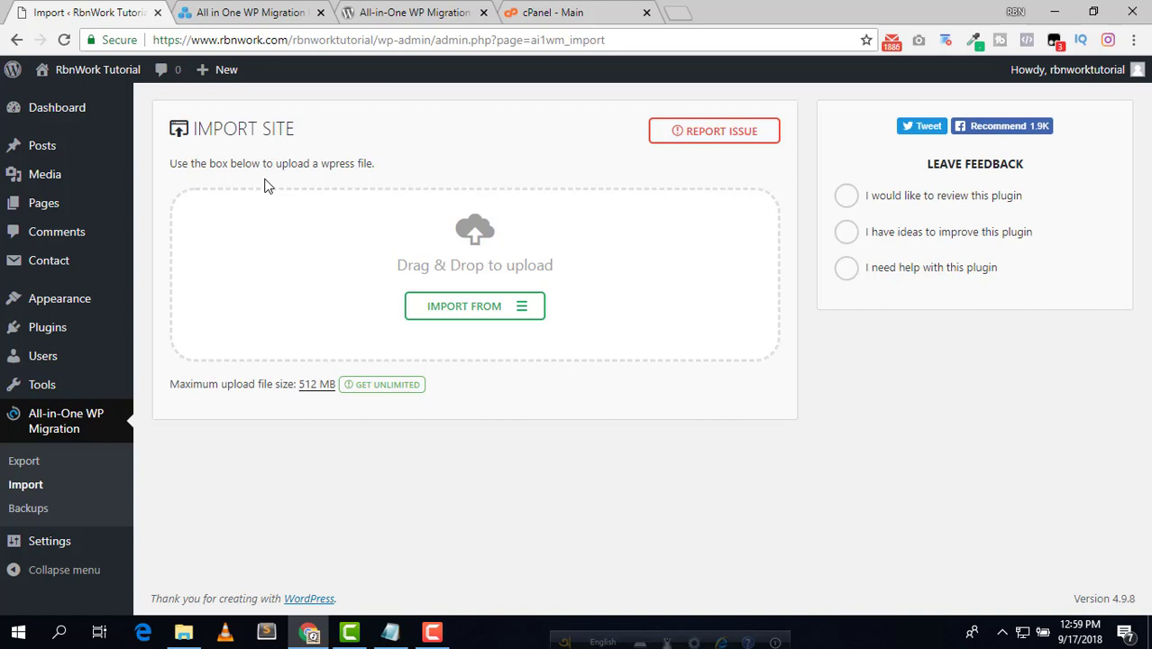
Load All-in-One WP Migration into the Plugins > Editor to open all-in-one-wp-migration.php.
mouse_move(61, 334)
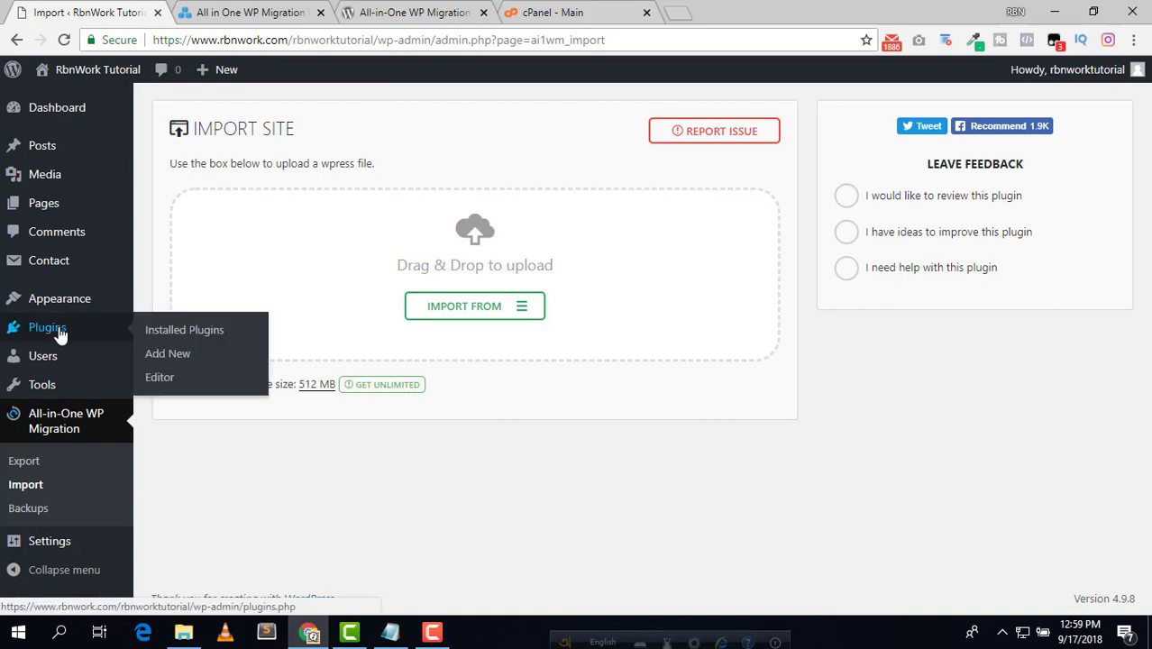
click(168, 379)
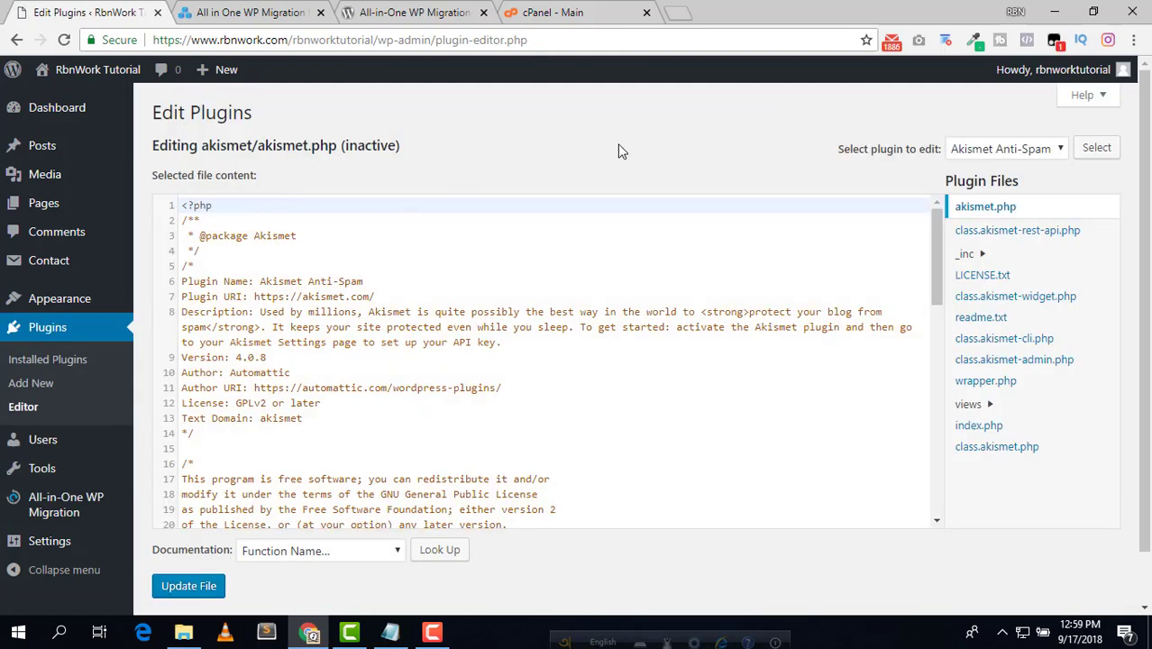
click(1022, 150)
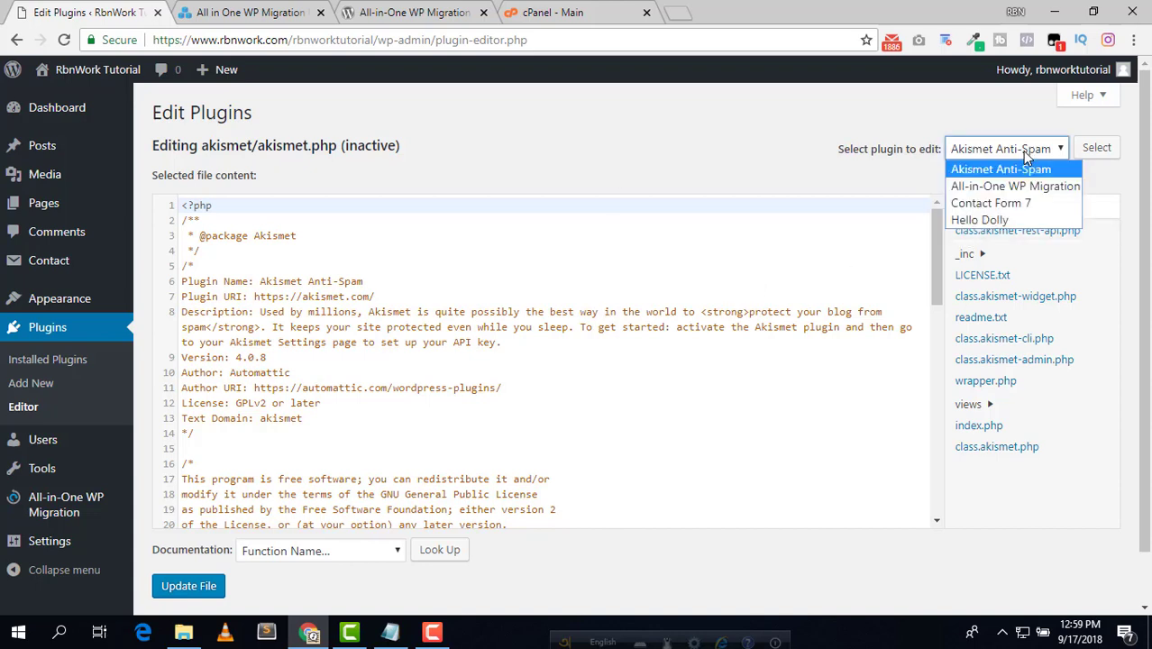
click(1013, 186)
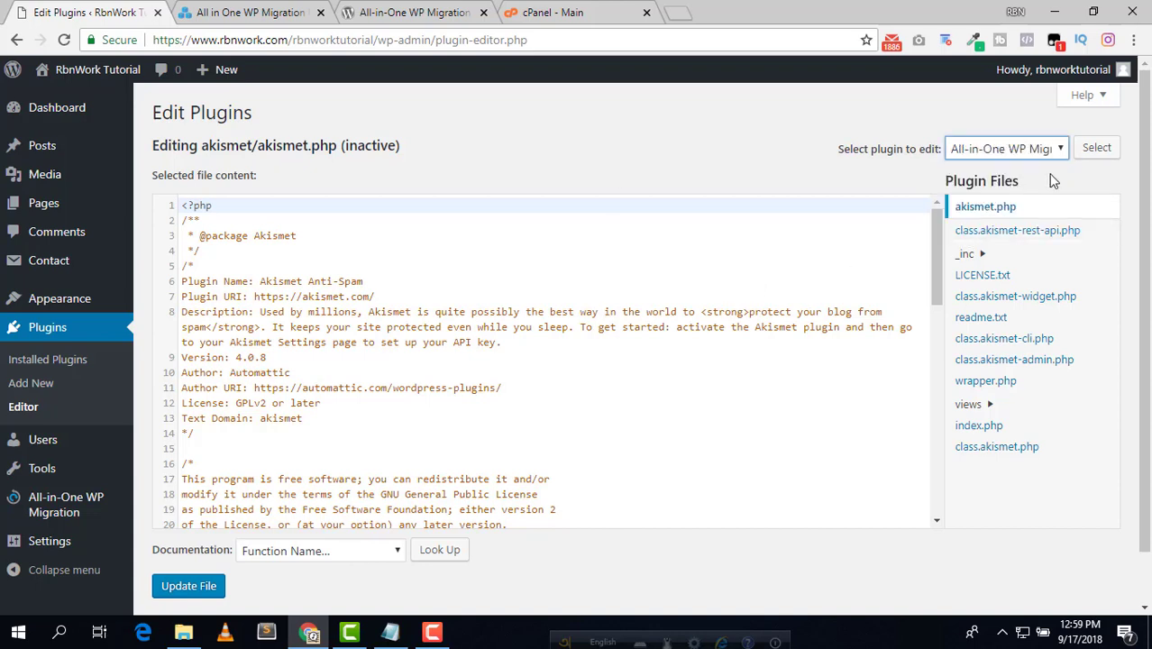
click(1097, 148)
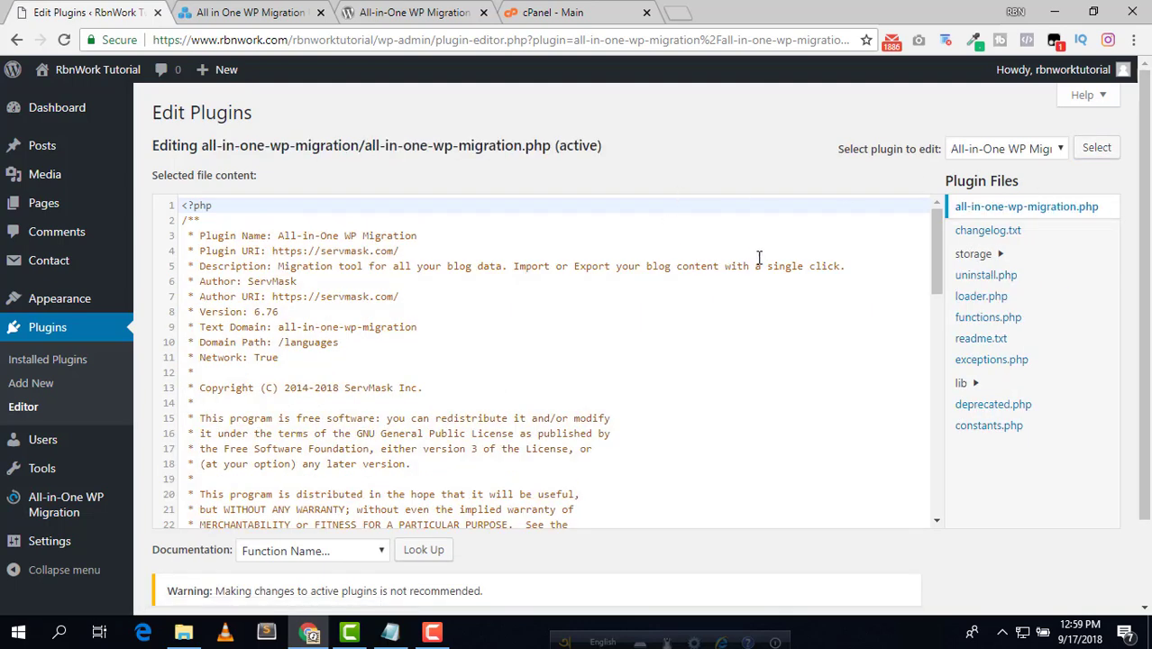
scroll(758, 258, down, 1)
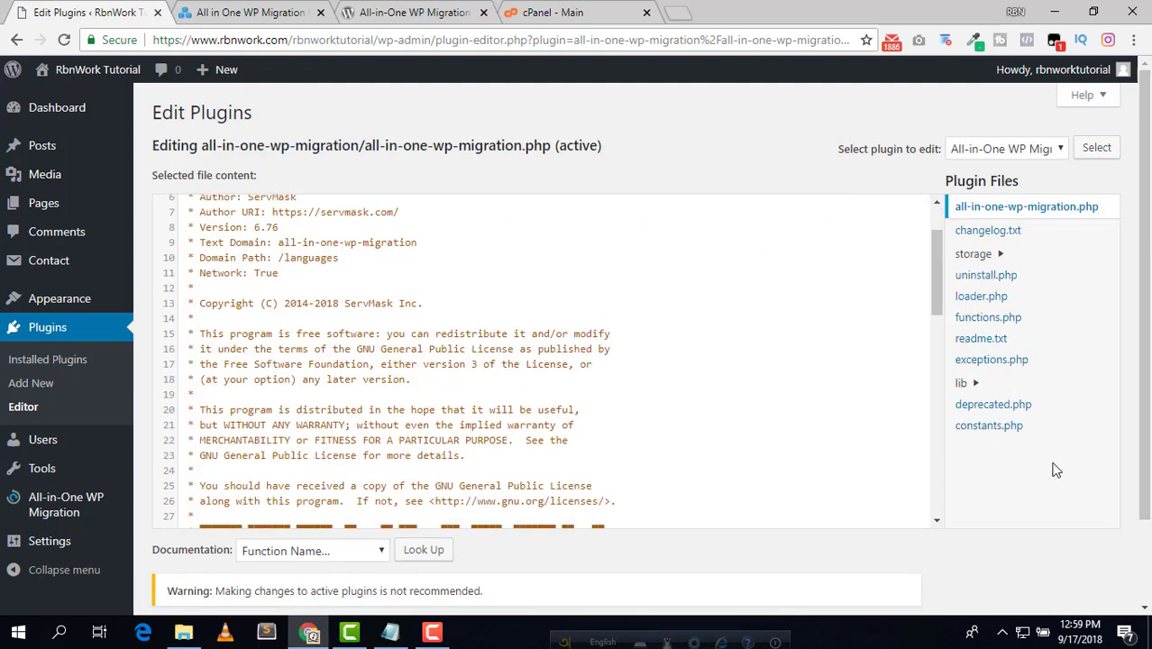
Open constants.php and scroll to the AI1WM_MAX_FILE_SIZE define of 2 << 28 on line 284.
click(1004, 432)
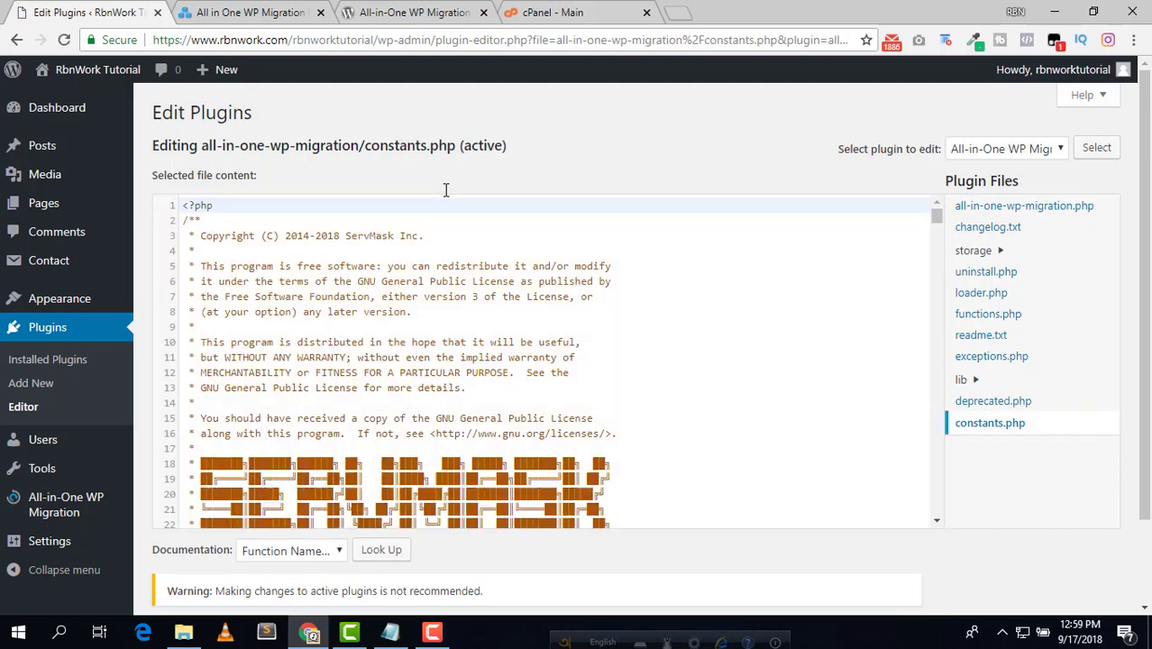
scroll(432, 296, down, 5)
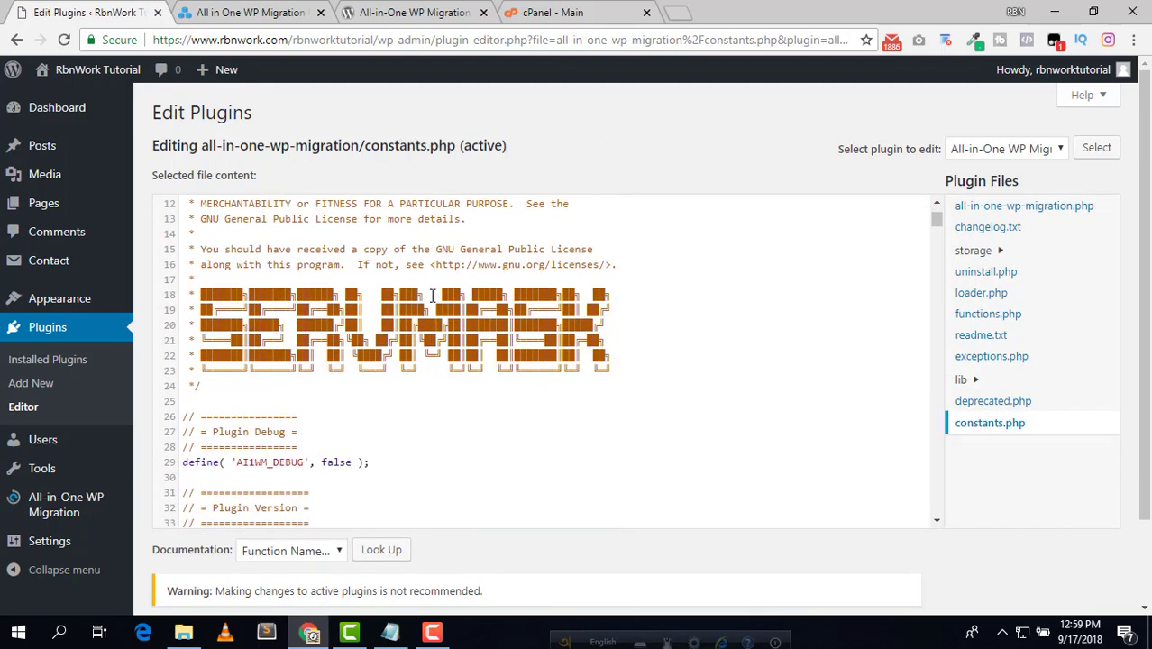
scroll(432, 296, down, 3)
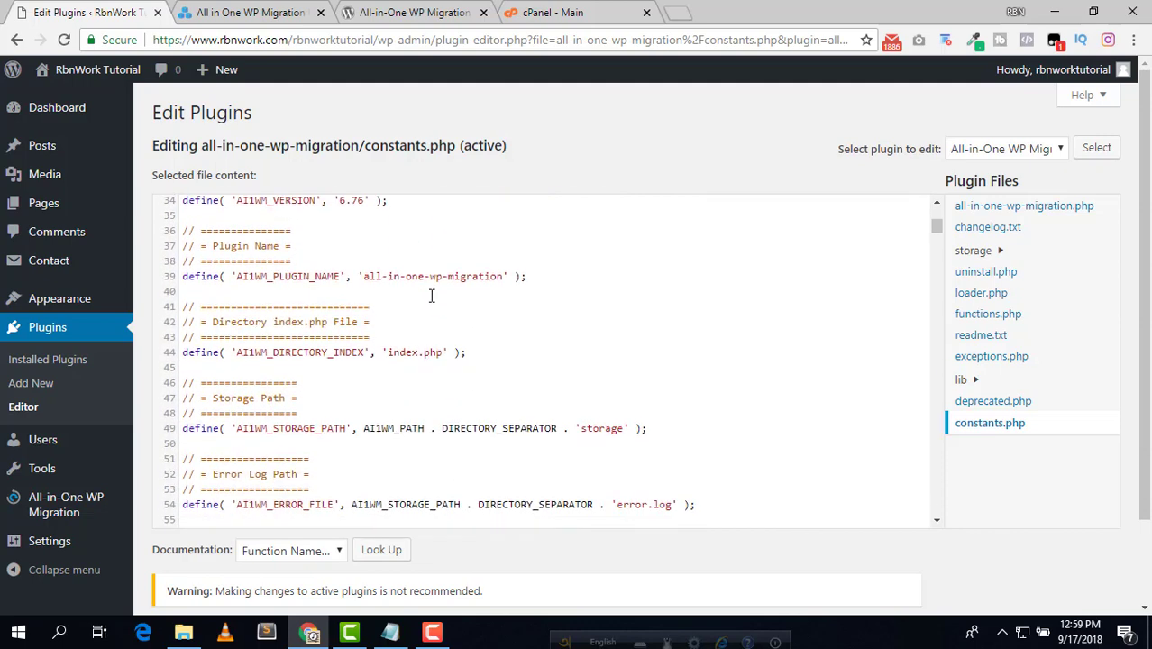
scroll(432, 294, down, 6)
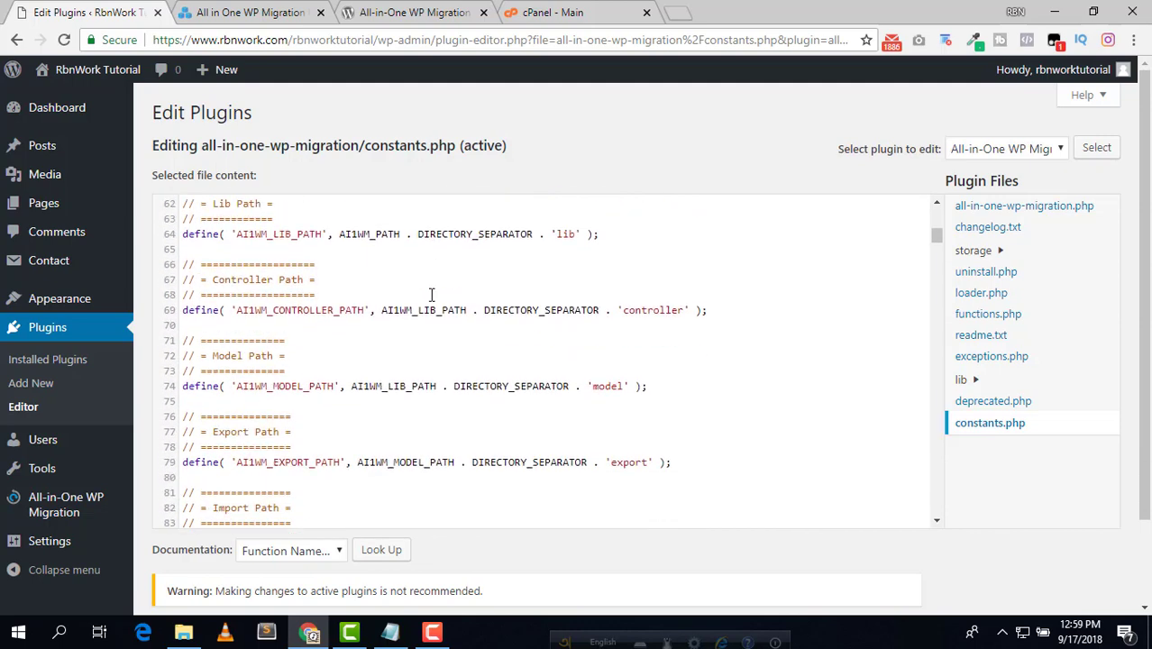
scroll(432, 294, down, 8)
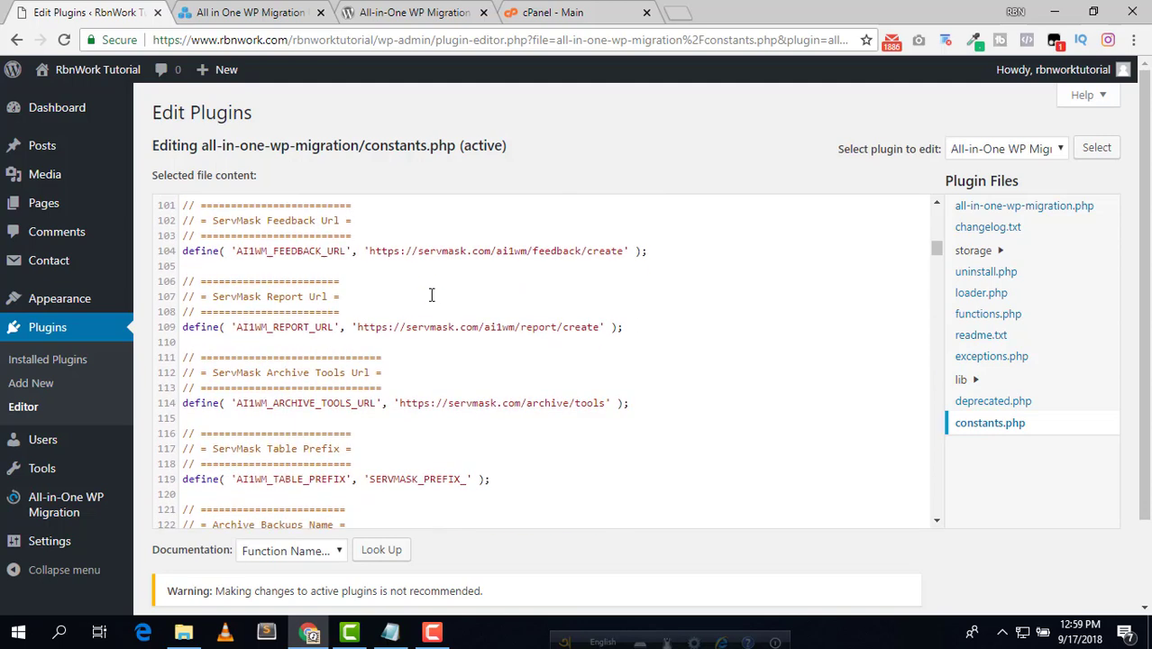
scroll(432, 295, down, 6)
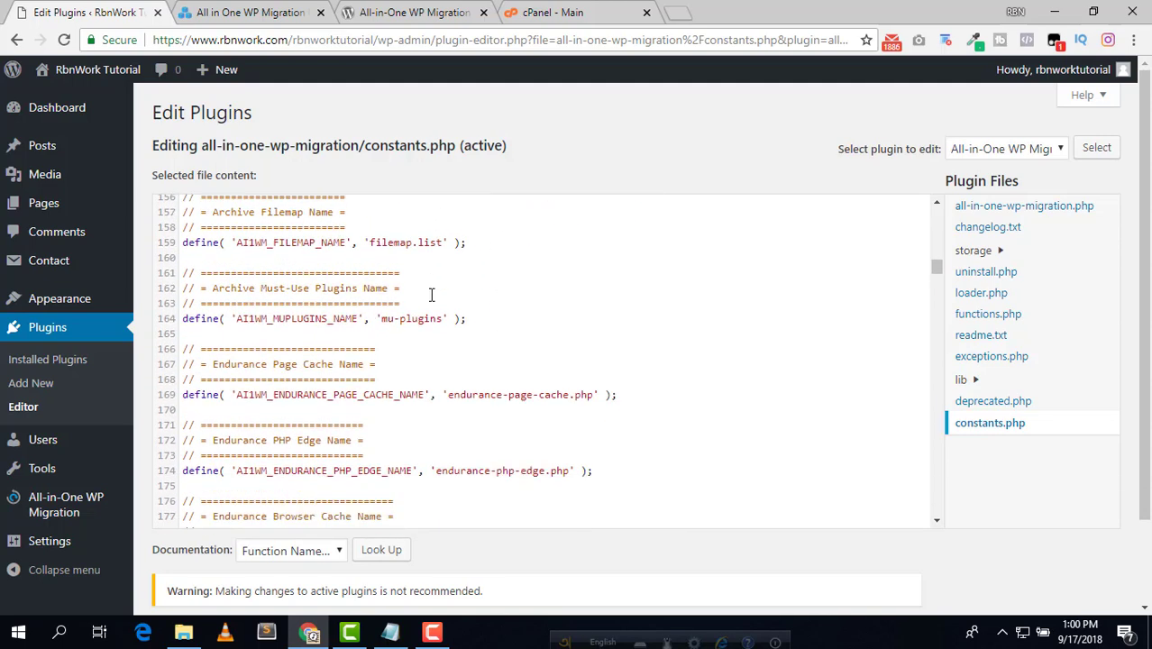
scroll(432, 295, down, 11)
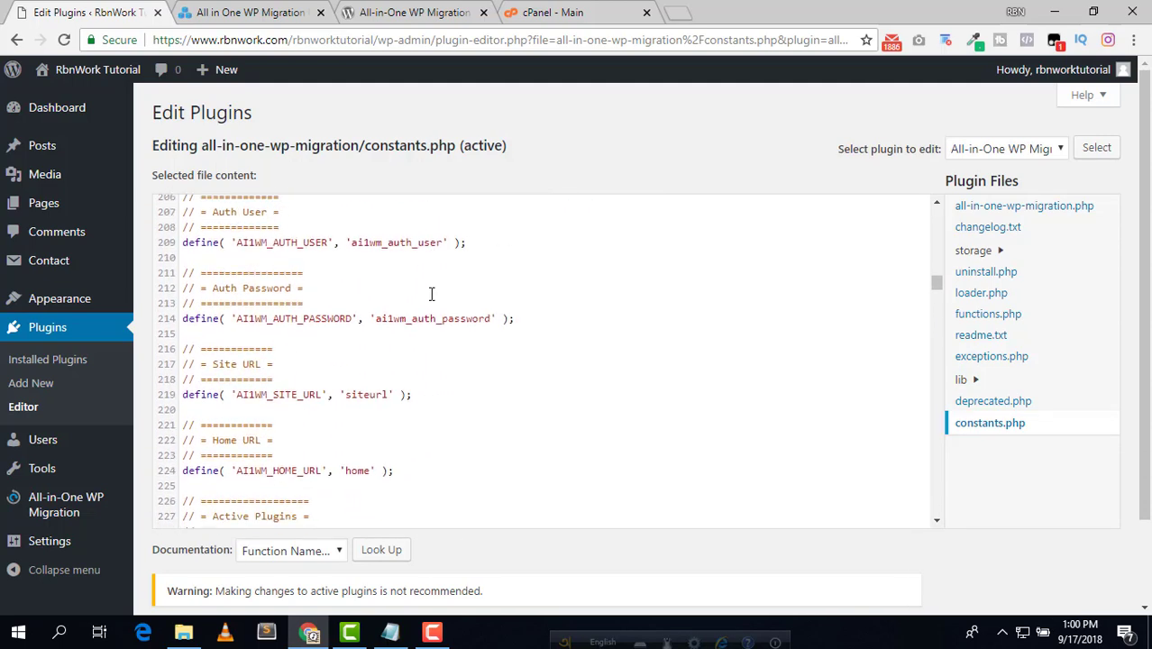
scroll(431, 294, down, 3)
scroll(431, 294, down, 9)
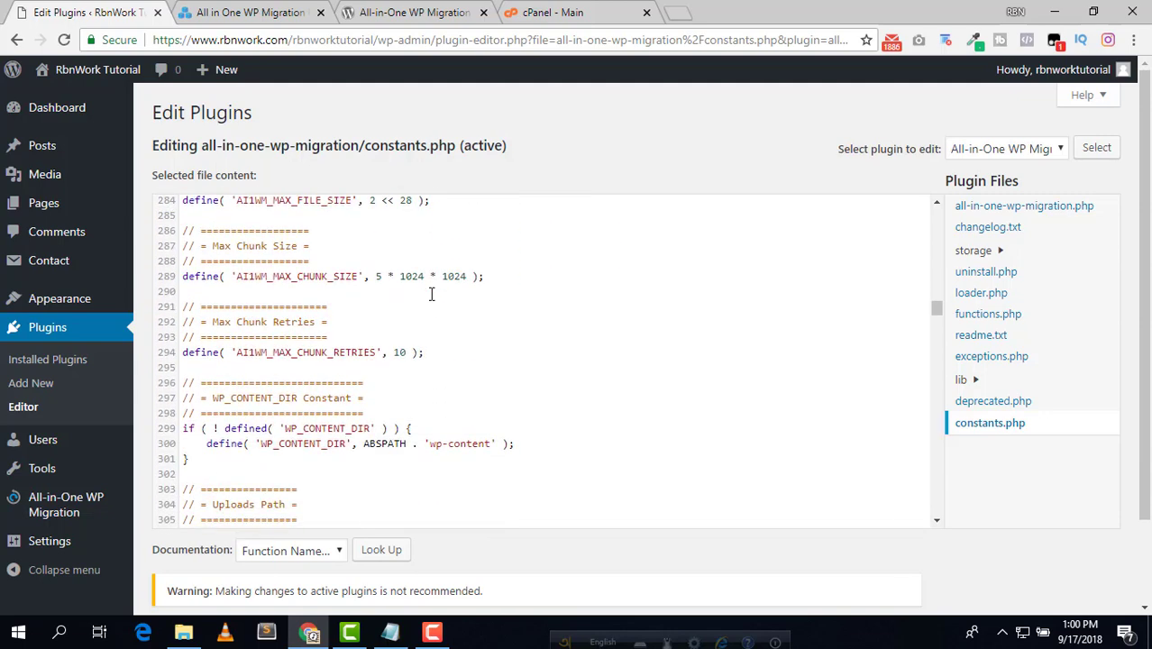
scroll(431, 294, up, 2)
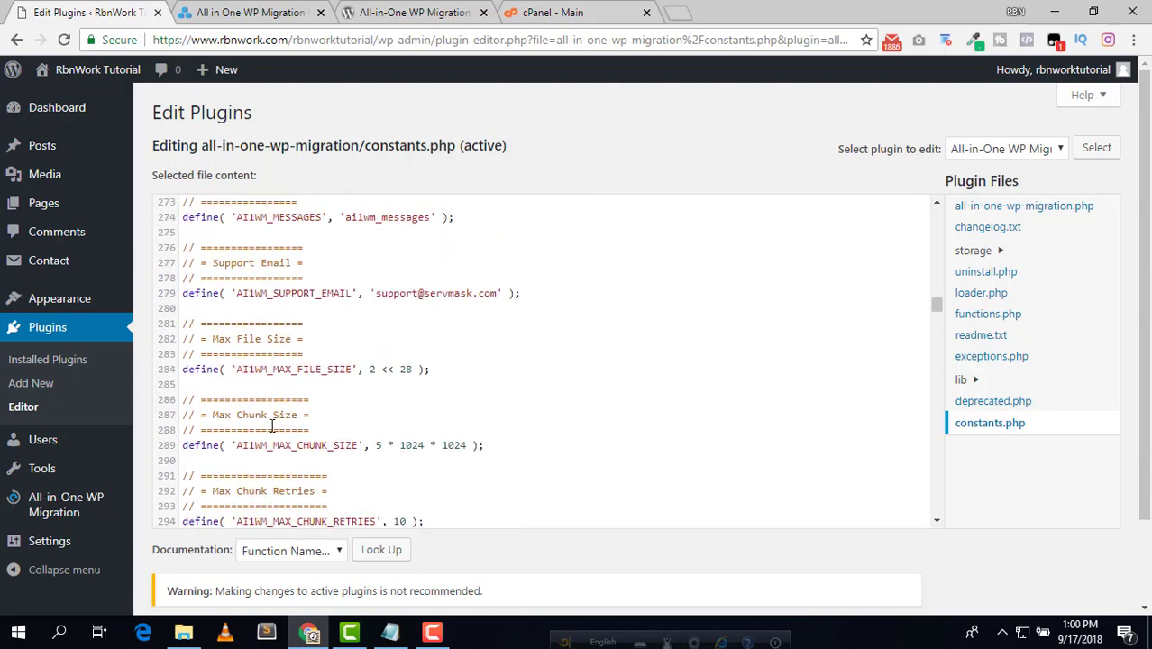
drag(315, 370, 357, 372)
click(386, 380)
click(370, 369)
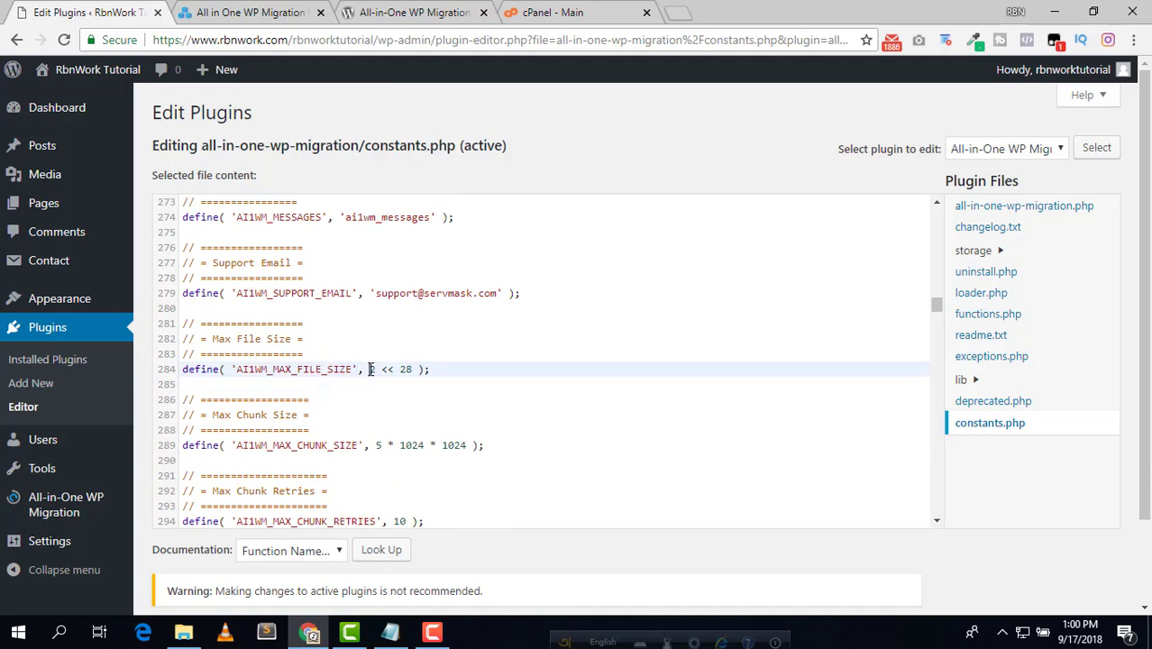
drag(370, 369, 414, 369)
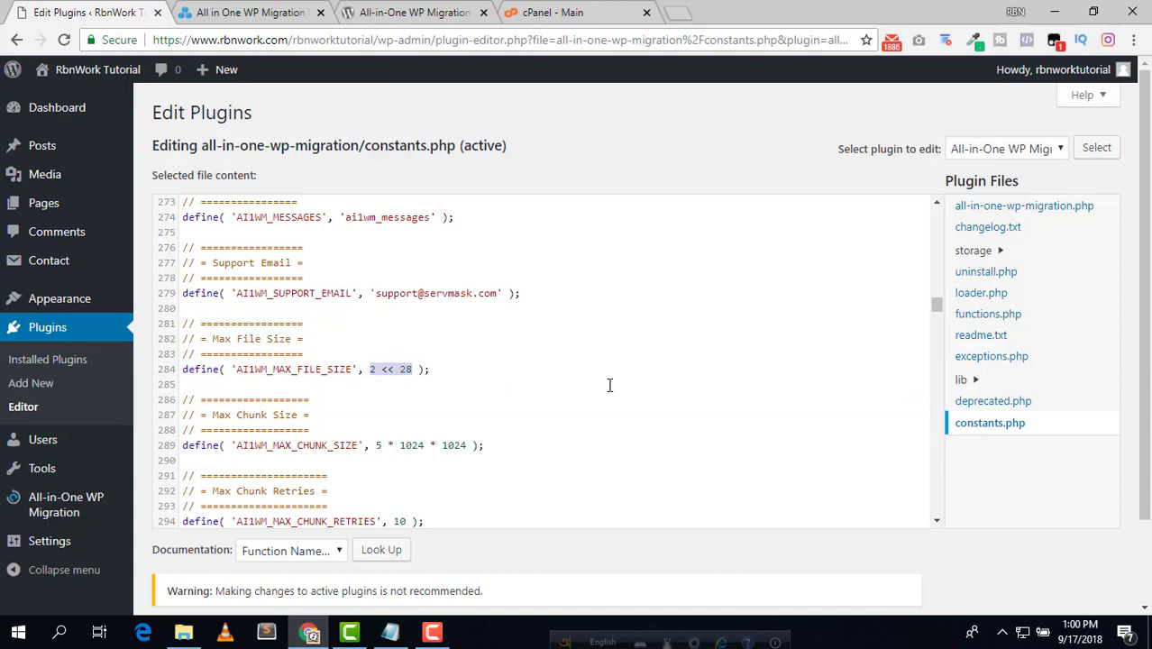
key(BackSpace)
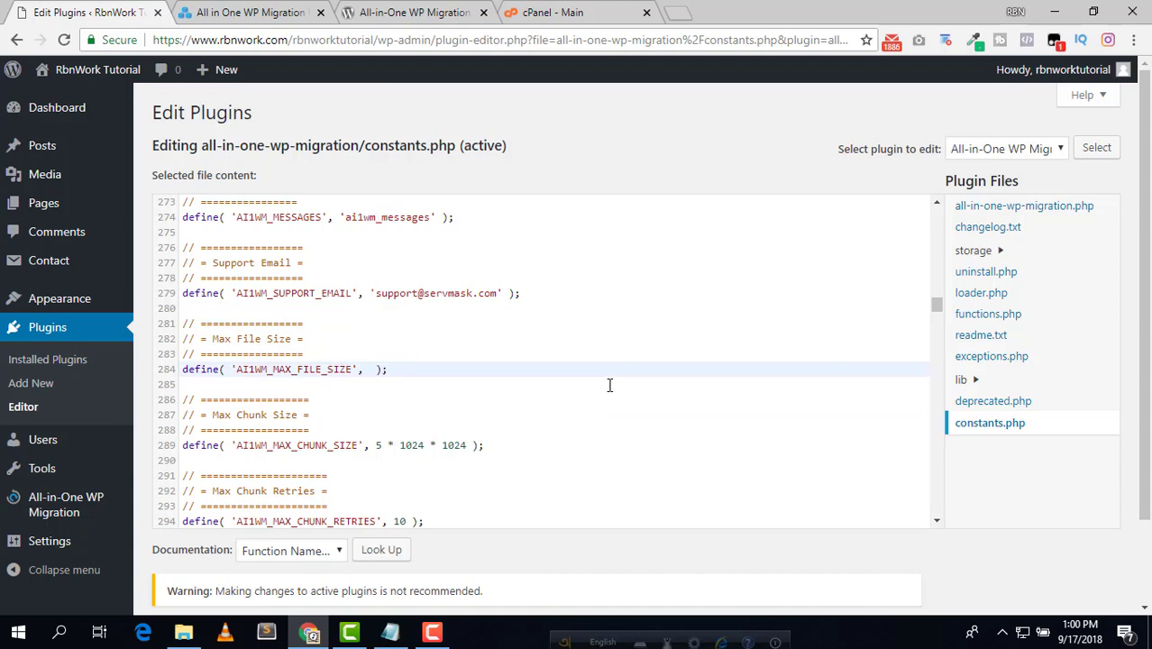
text(4294967296)
Save constants.php with Update File, which returns a 'change may not have been saved' error.
scroll(678, 505, down, 2)
scroll(678, 539, down, 1)
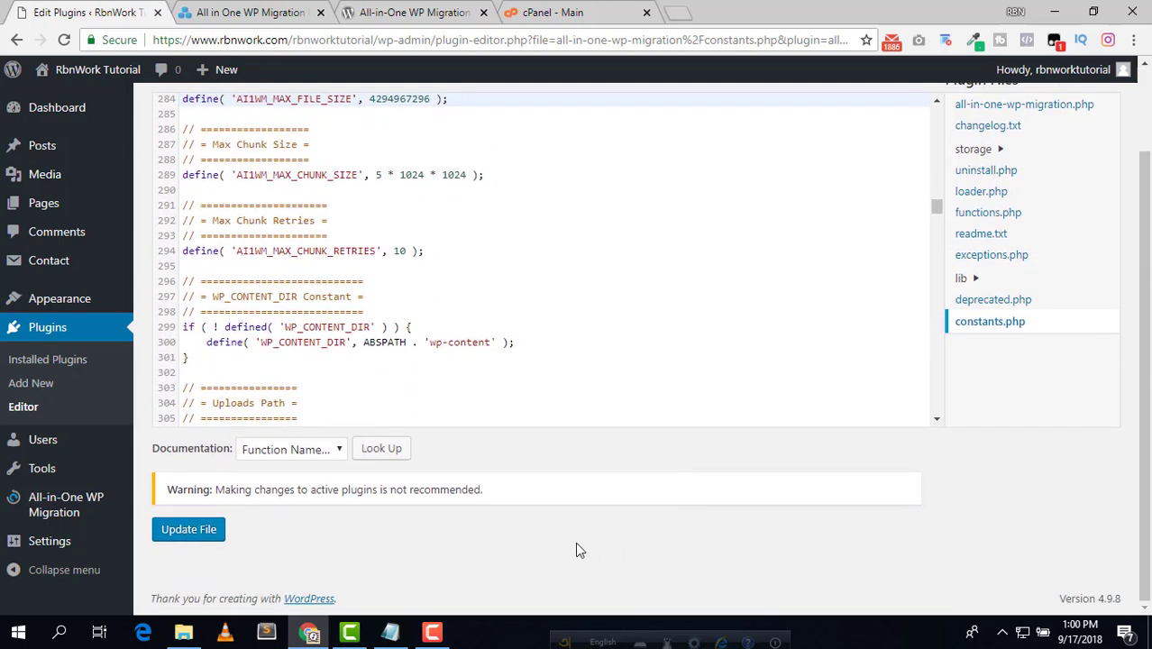
click(207, 542)
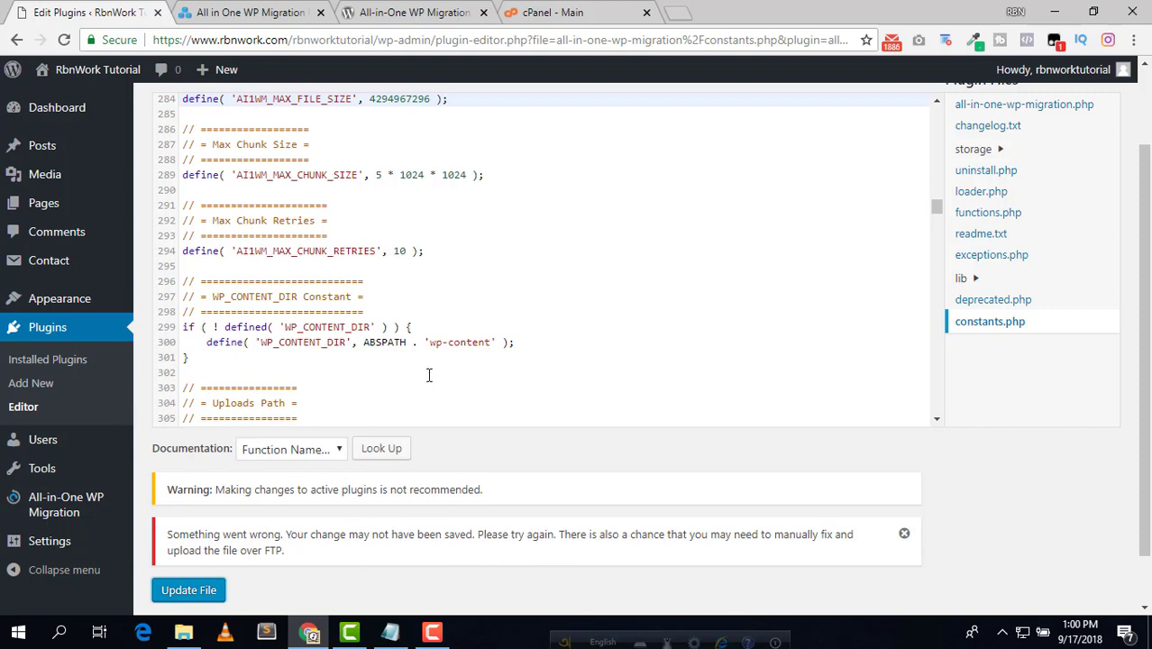
scroll(441, 353, up, 2)
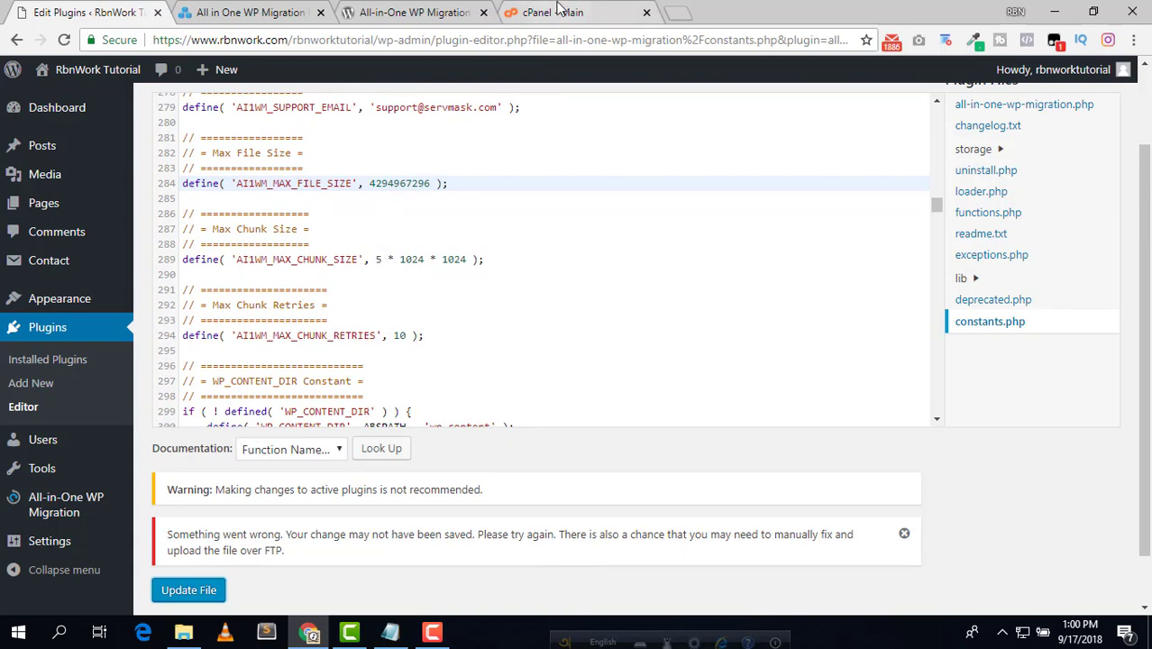
Open the cPanel File Manager and enter the public_html folder.
click(554, 12)
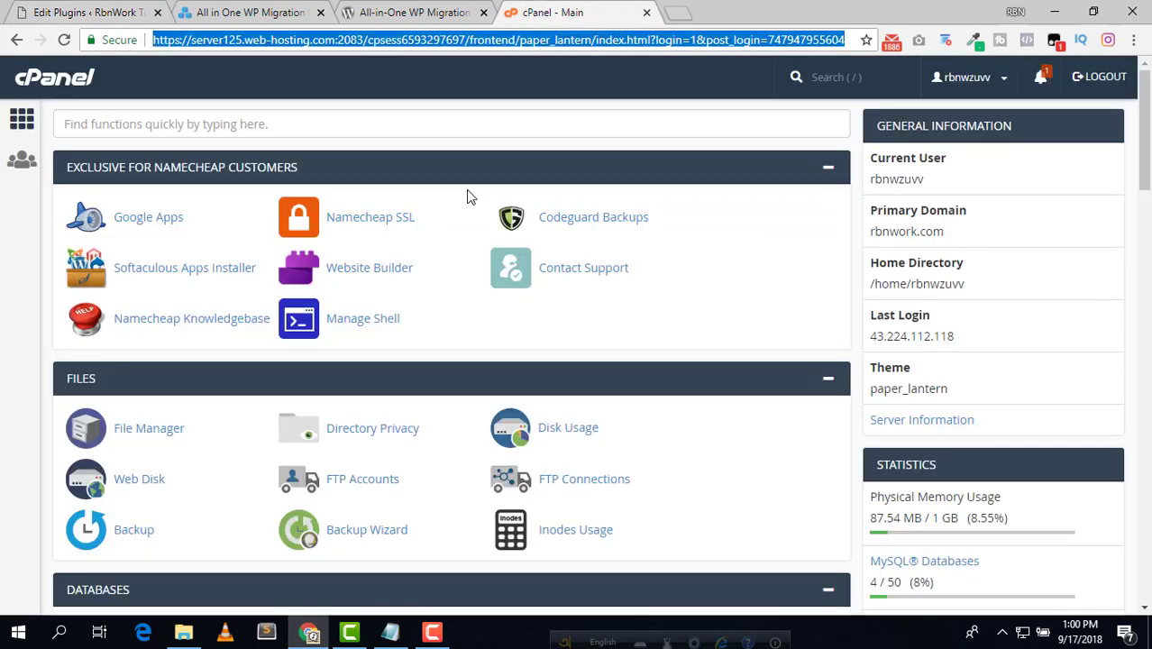
click(149, 429)
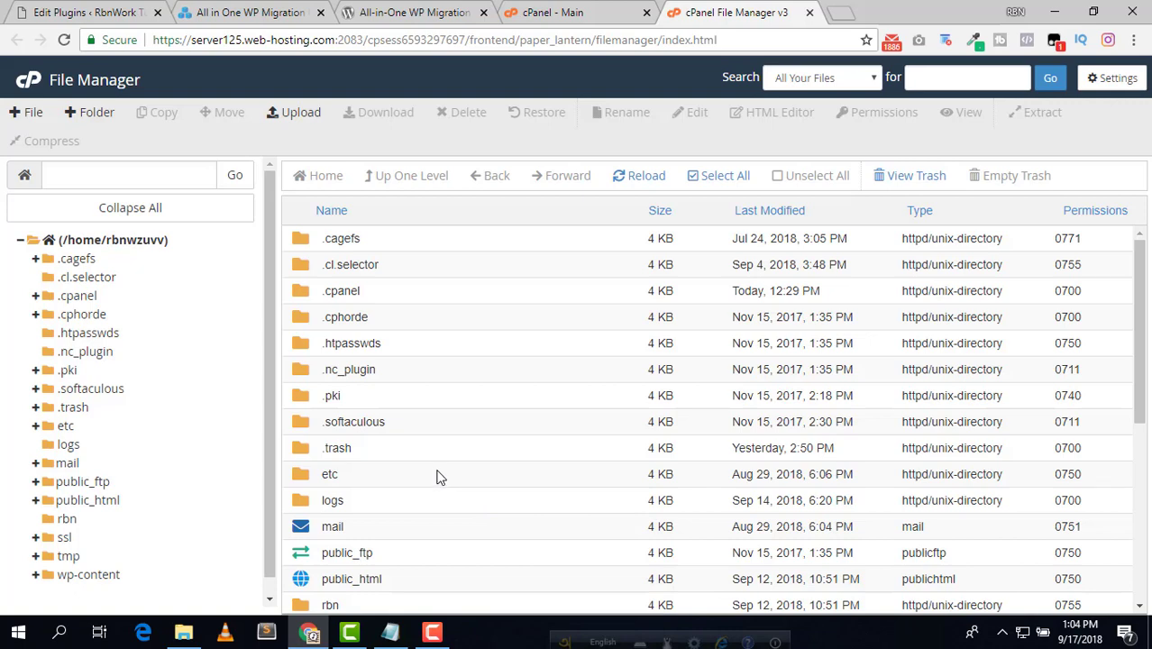
scroll(441, 447, down, 2)
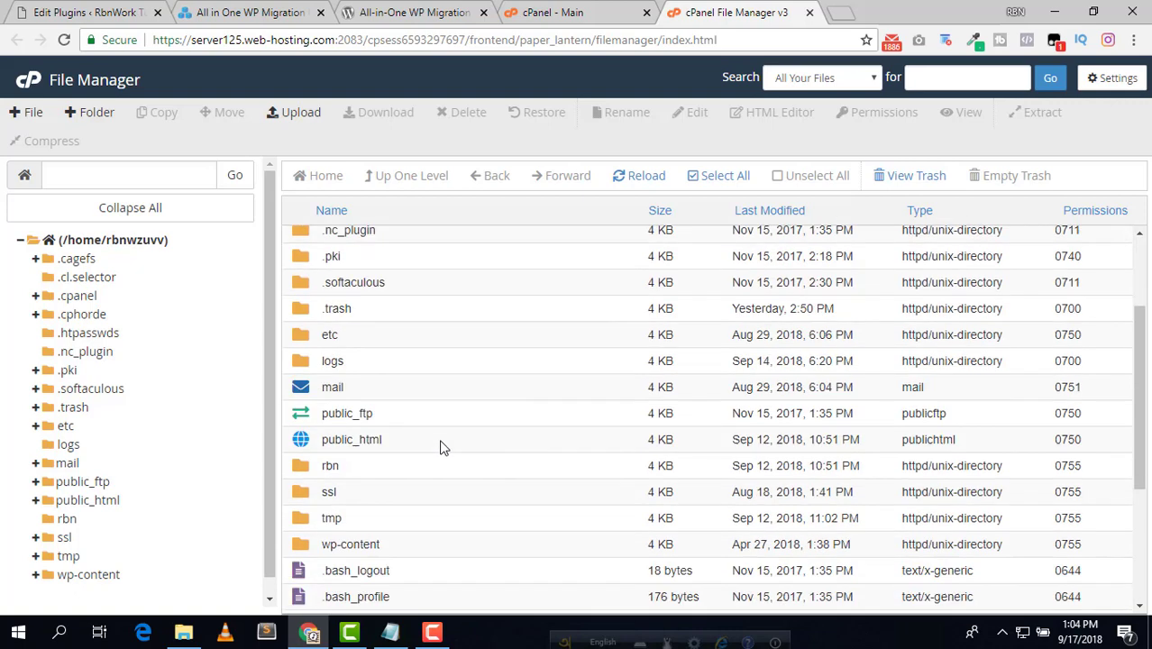
scroll(442, 448, down, 1)
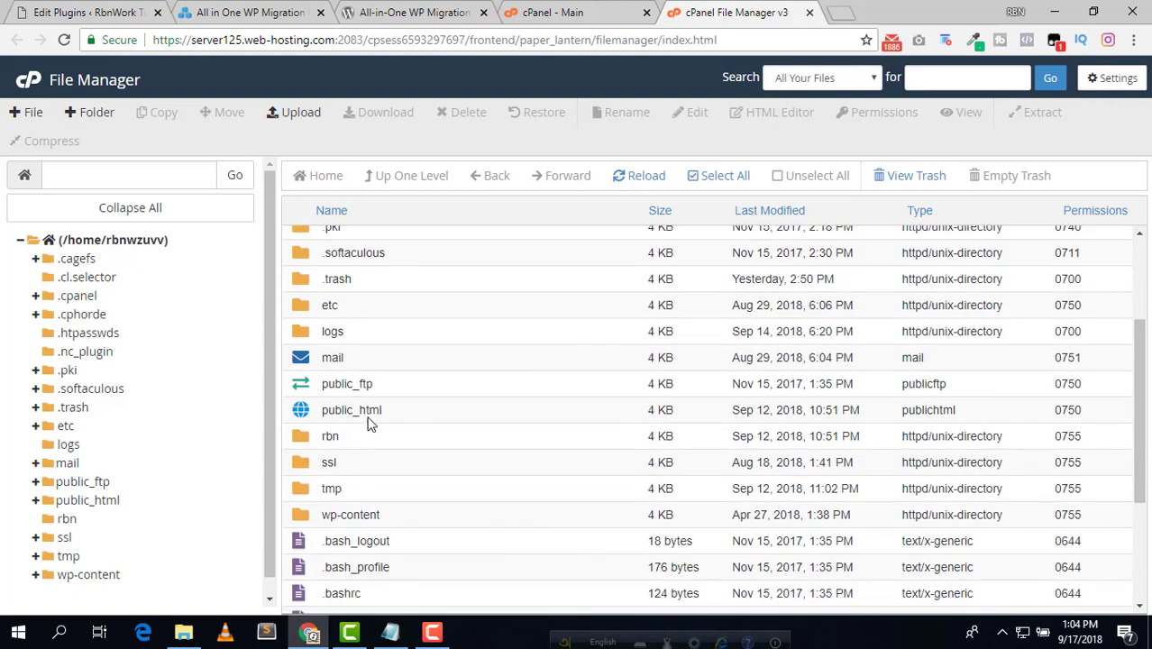
double_click(453, 416)
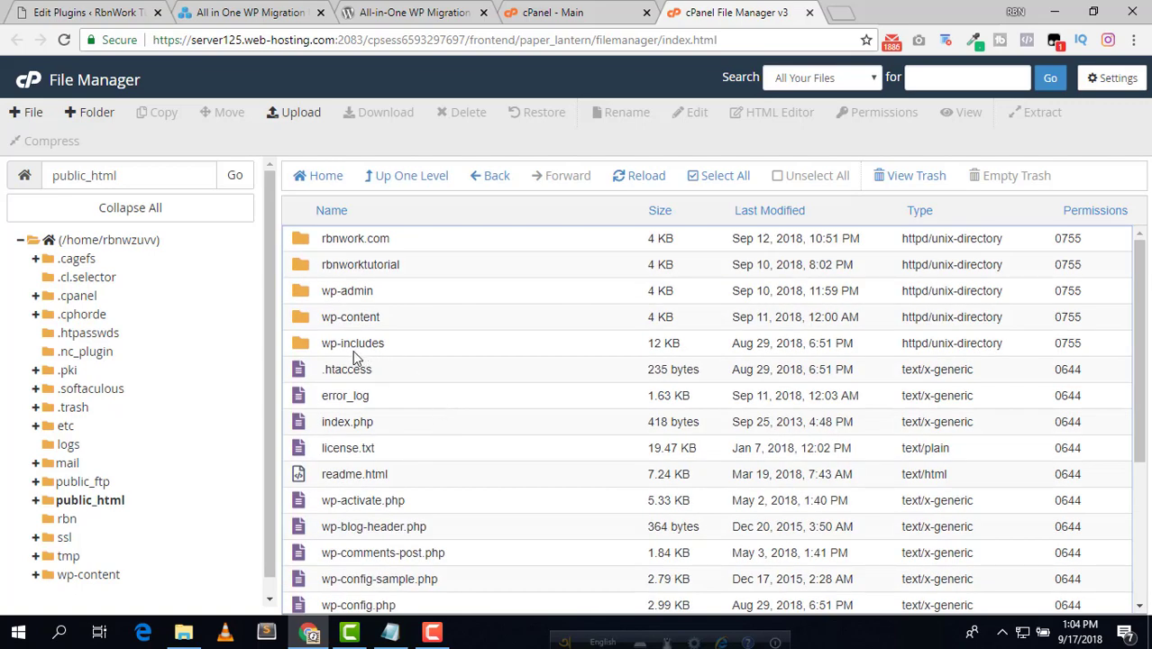
Browse to rbnworktutorial/wp-content/plugins/all-in-one-wp-migration and open constants.php for editing.
click(397, 265)
double_click(520, 270)
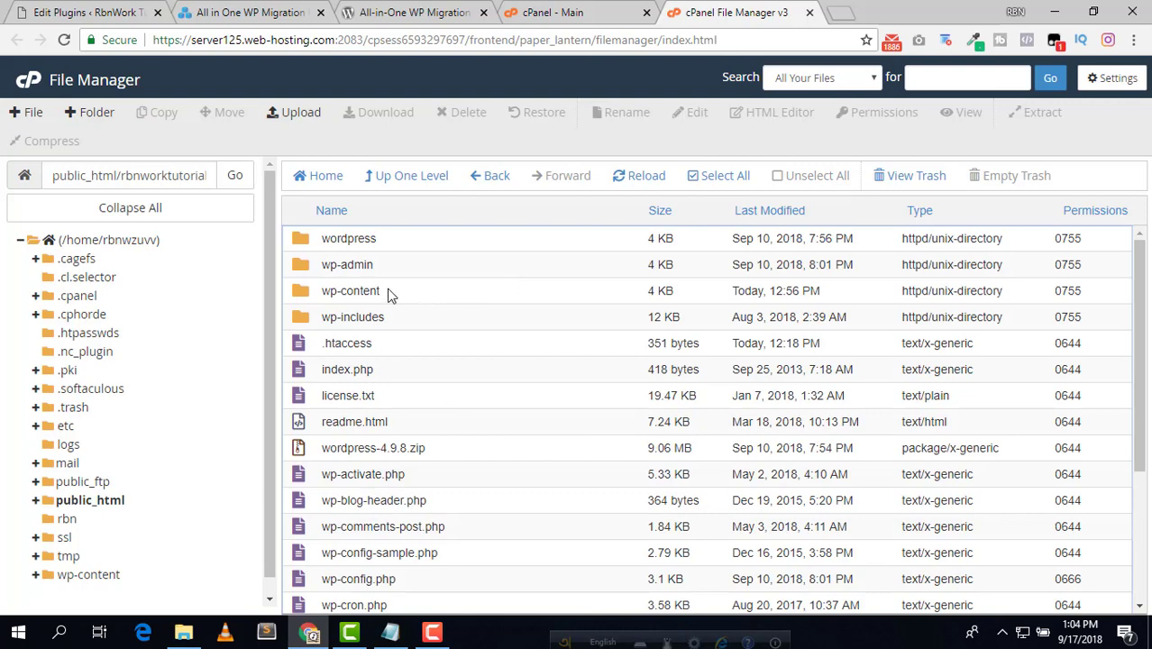
double_click(448, 298)
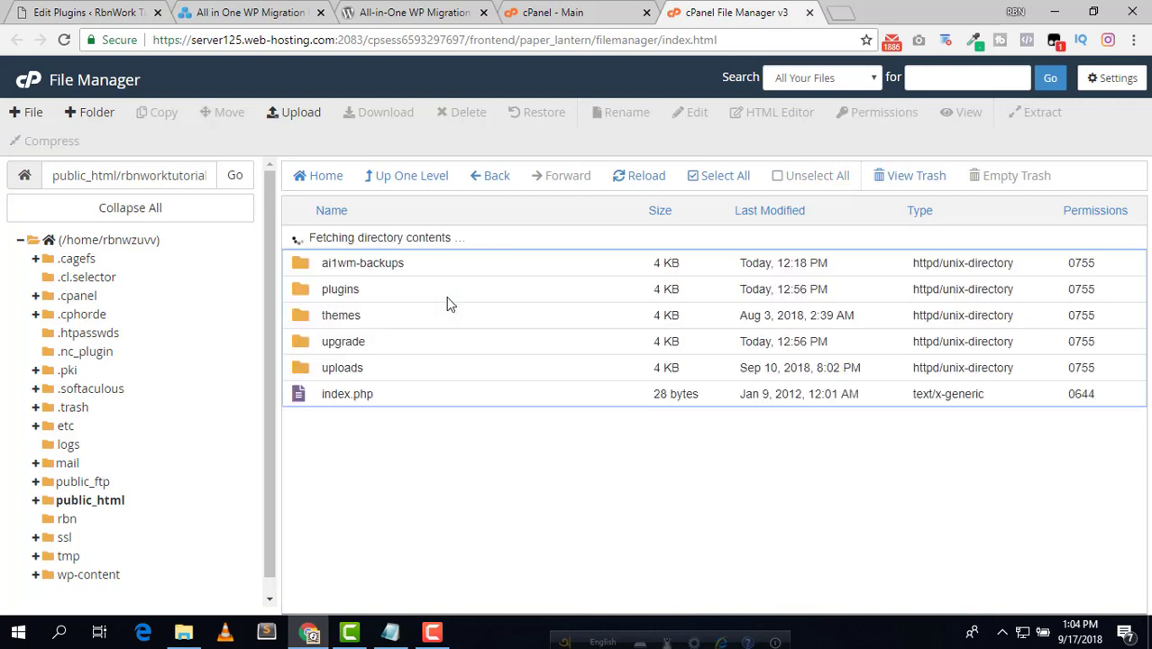
double_click(459, 264)
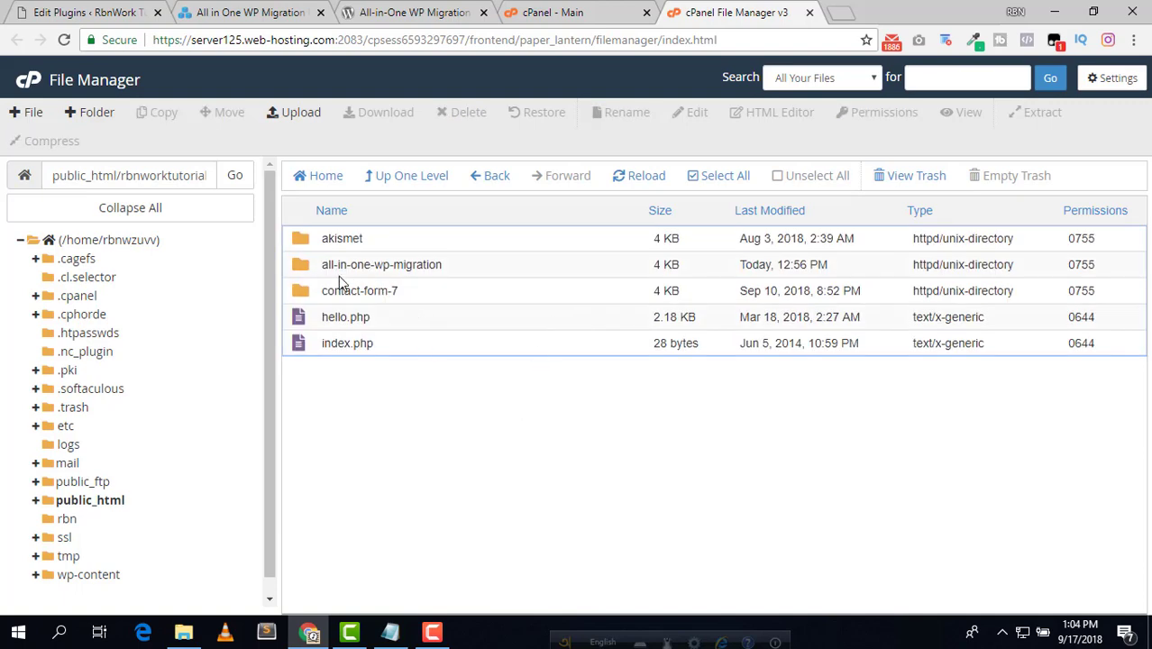
double_click(479, 266)
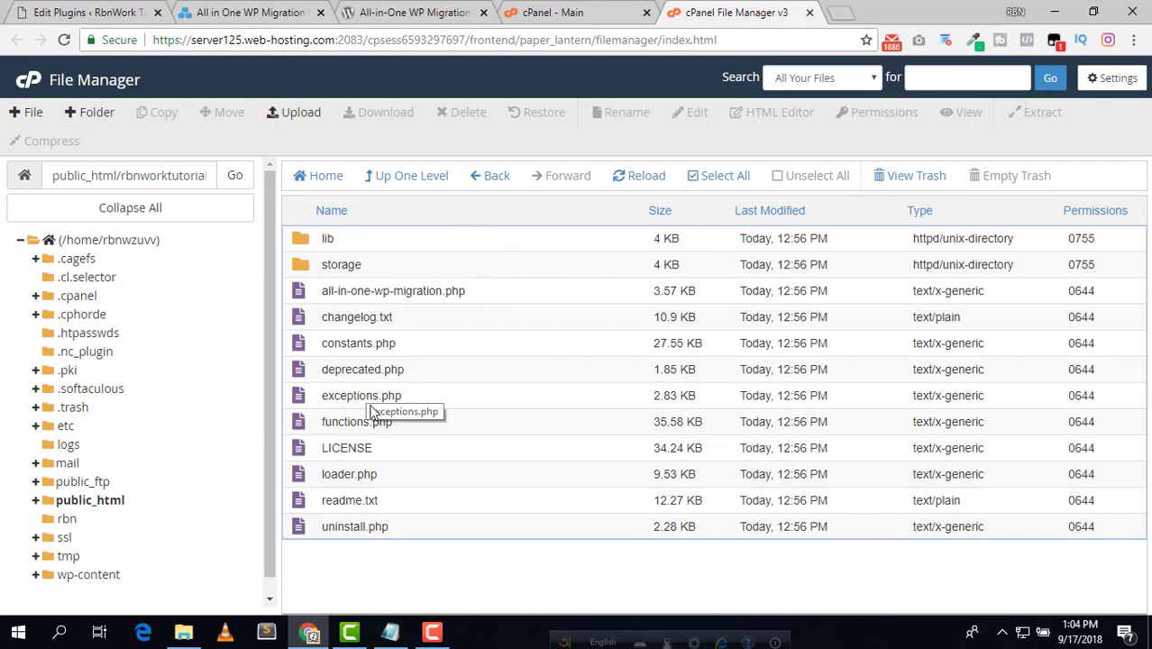
click(377, 342)
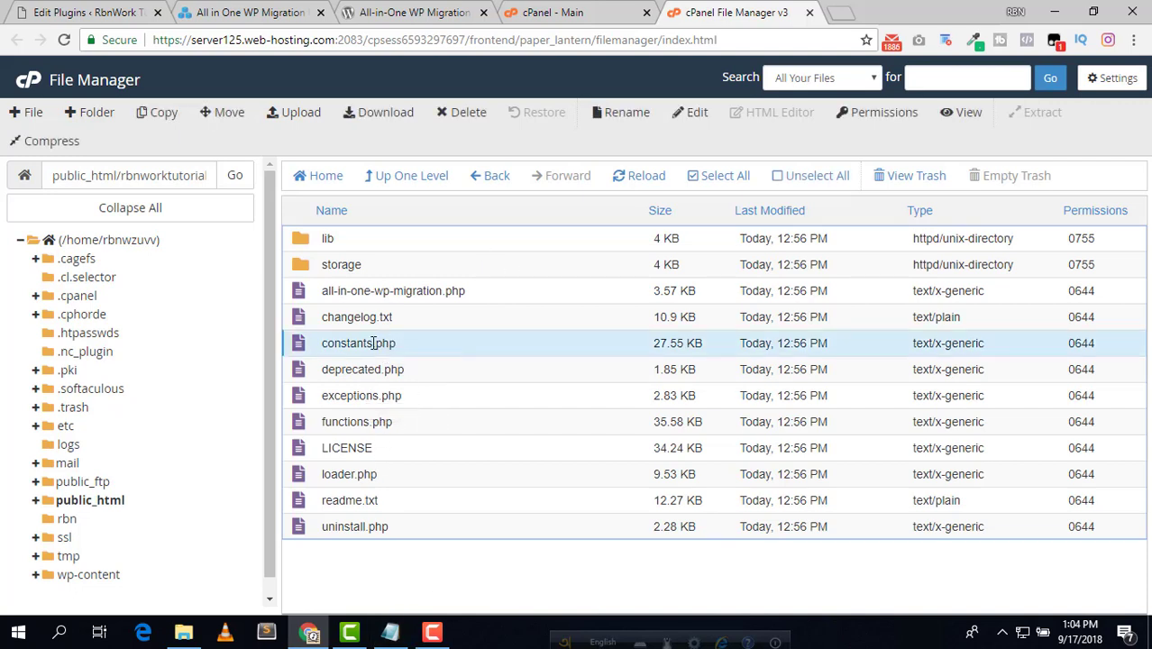
right_click(375, 344)
click(410, 409)
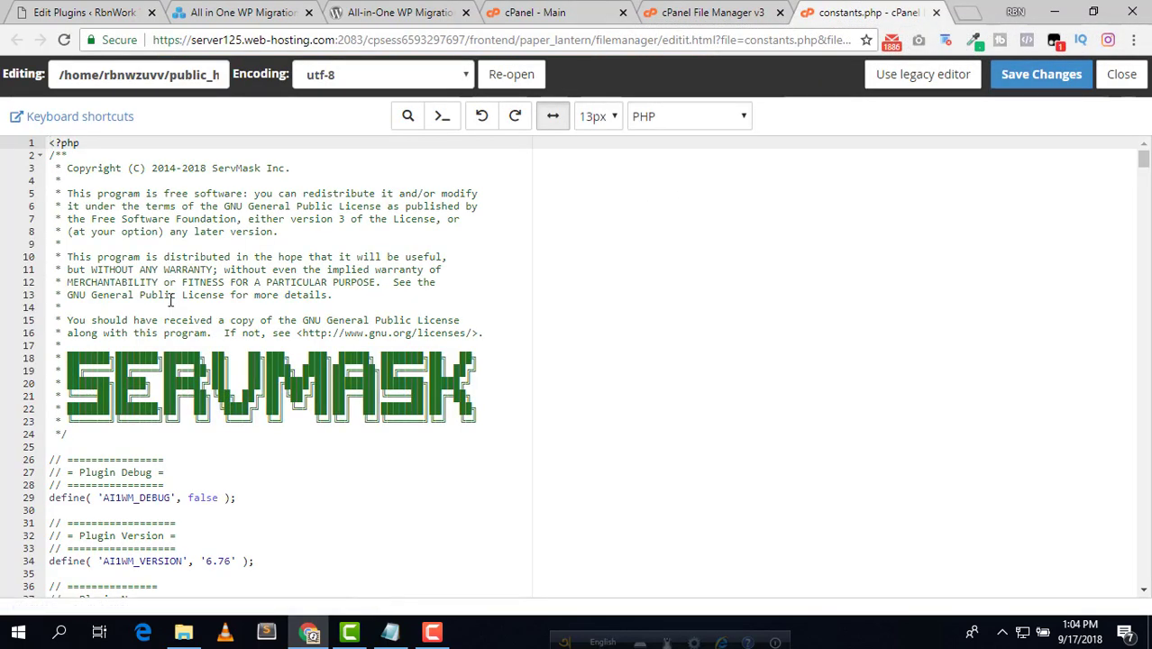
scroll(177, 295, down, 3)
scroll(177, 294, down, 7)
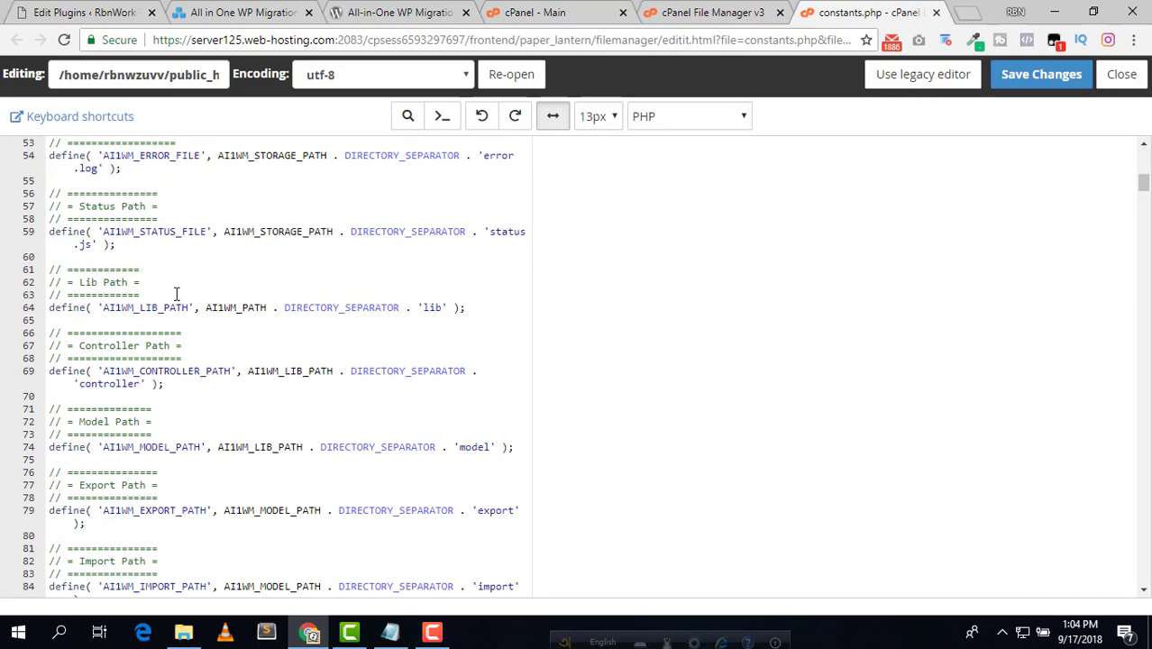
scroll(176, 295, down, 15)
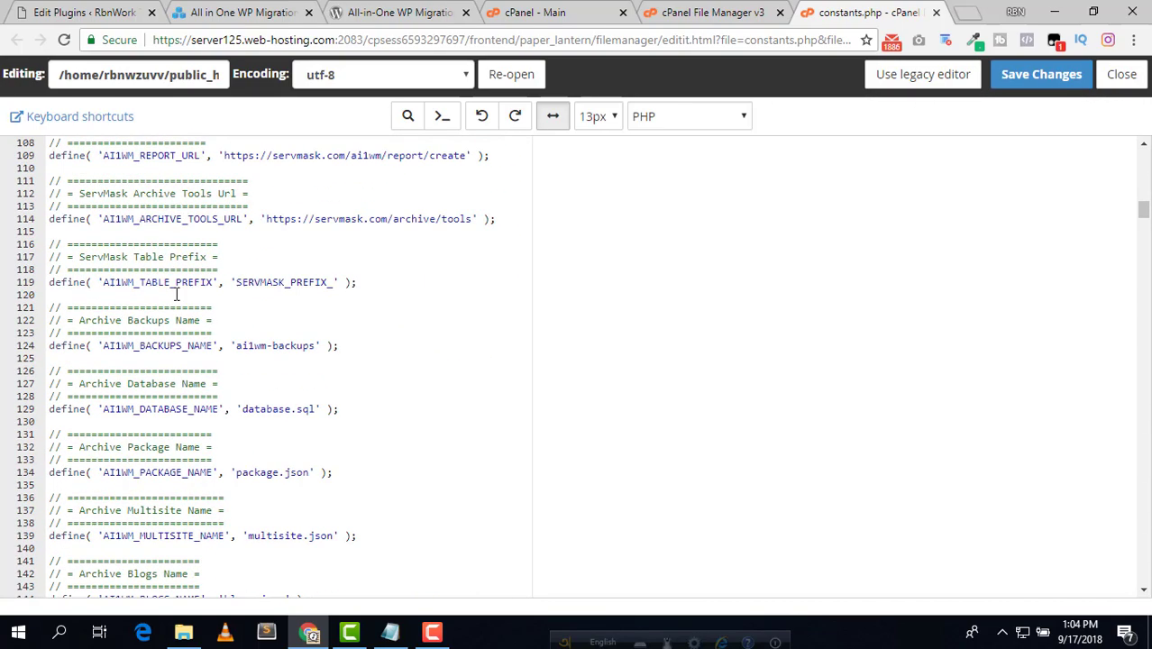
scroll(177, 294, down, 6)
scroll(177, 294, down, 15)
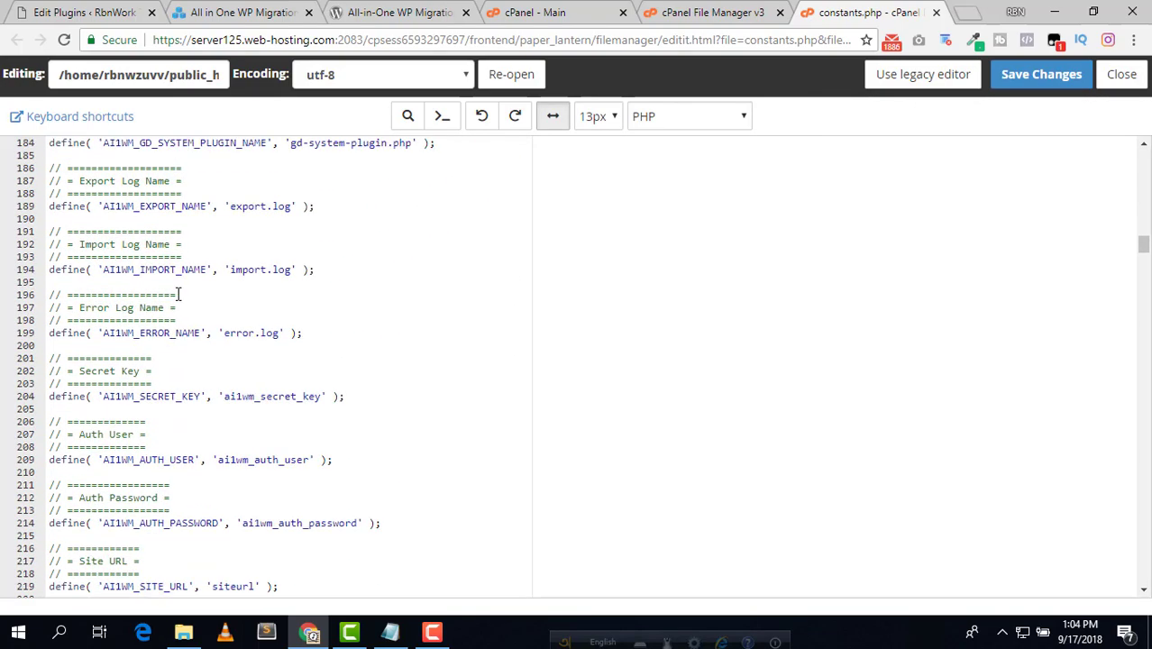
scroll(180, 298, down, 7)
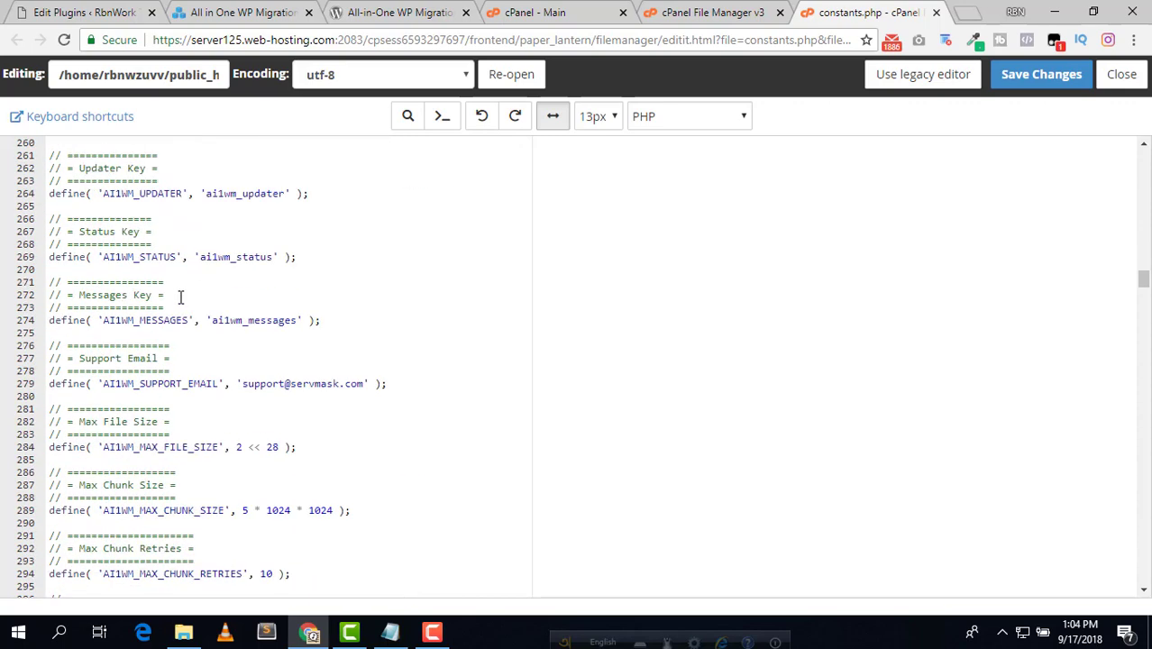
scroll(181, 294, up, 1)
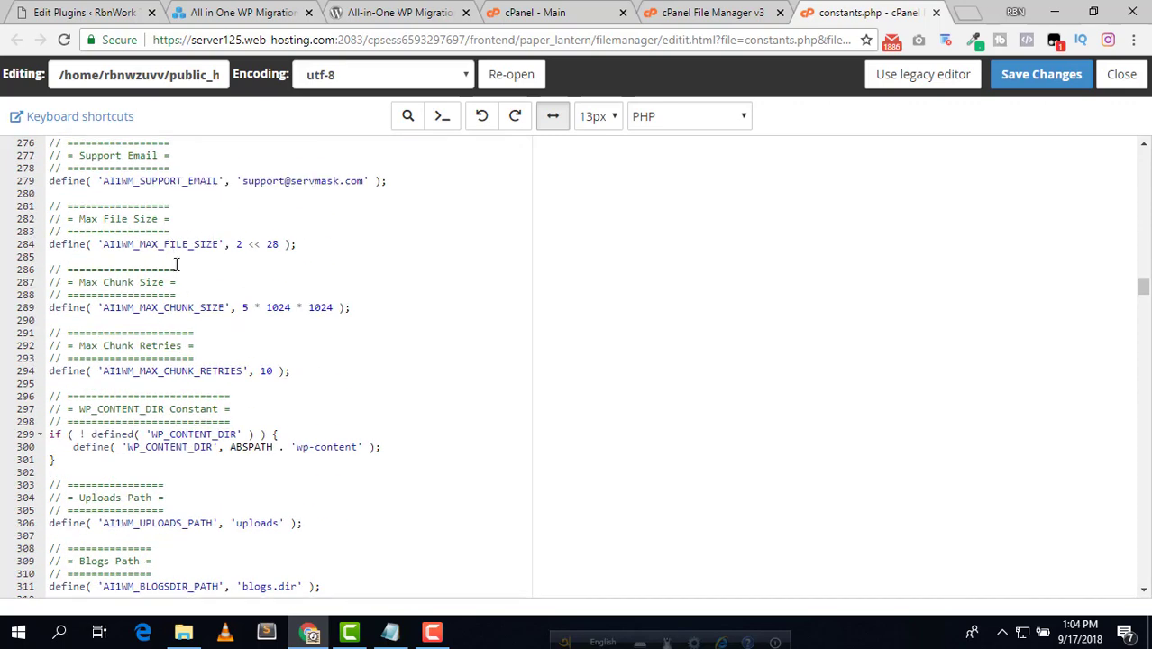
drag(236, 244, 280, 244)
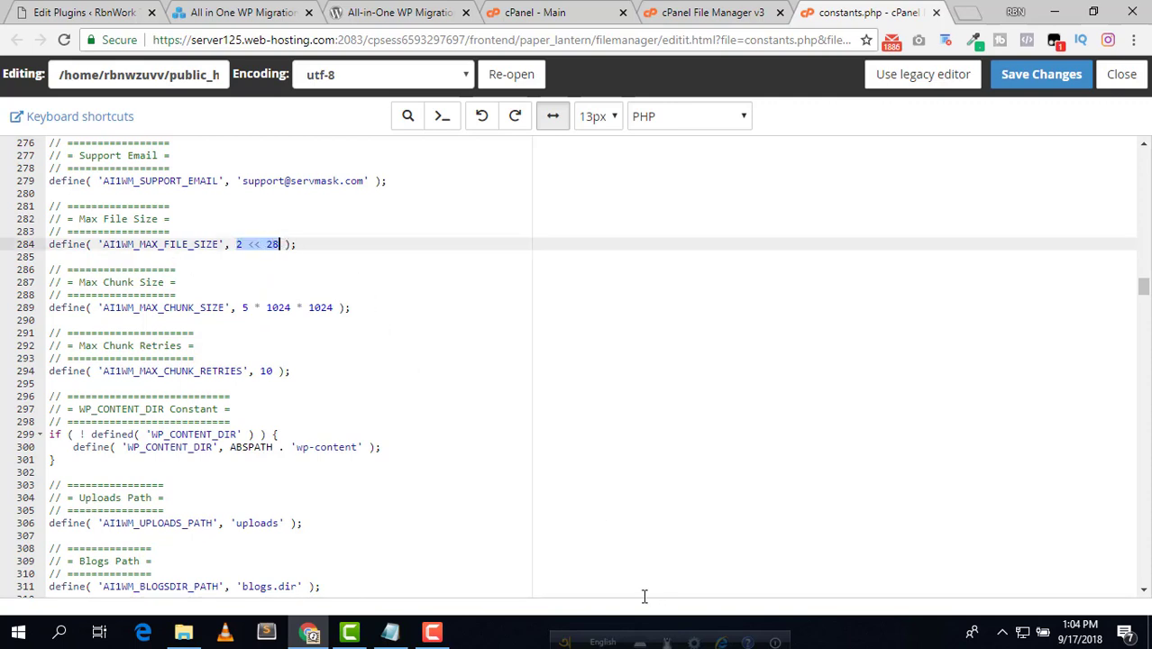
text(42)
text(9)
text(4)
text(96)
text(72)
text(96)
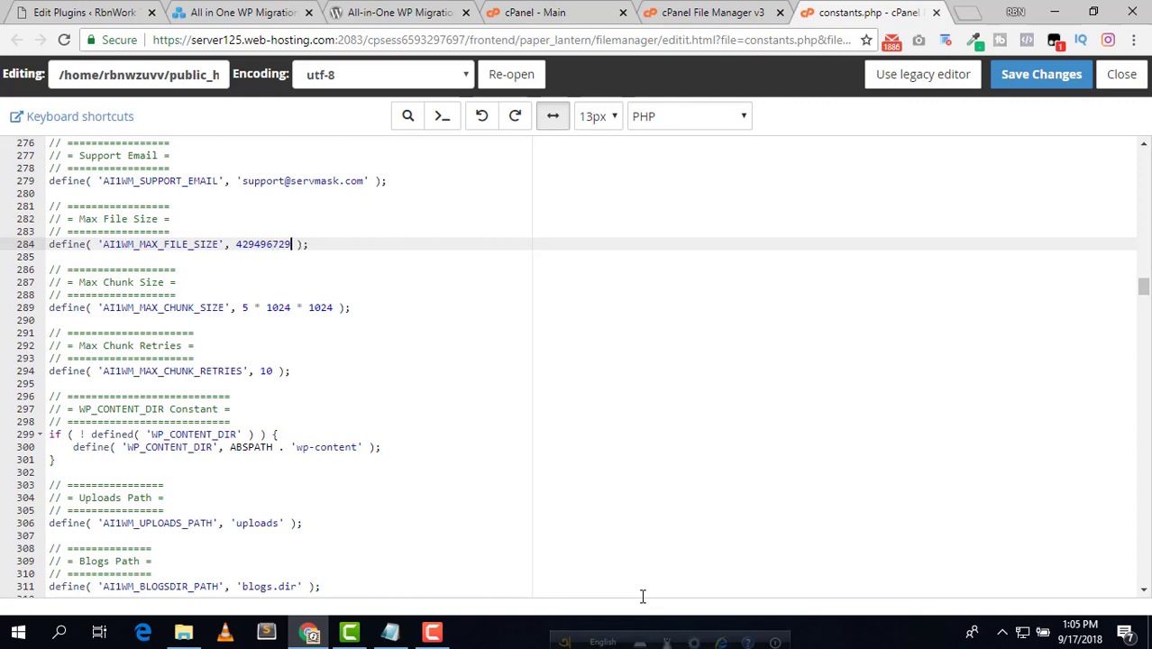
Save the edited constants.php in the File Manager editor and go back to the plugin editor.
click(1063, 79)
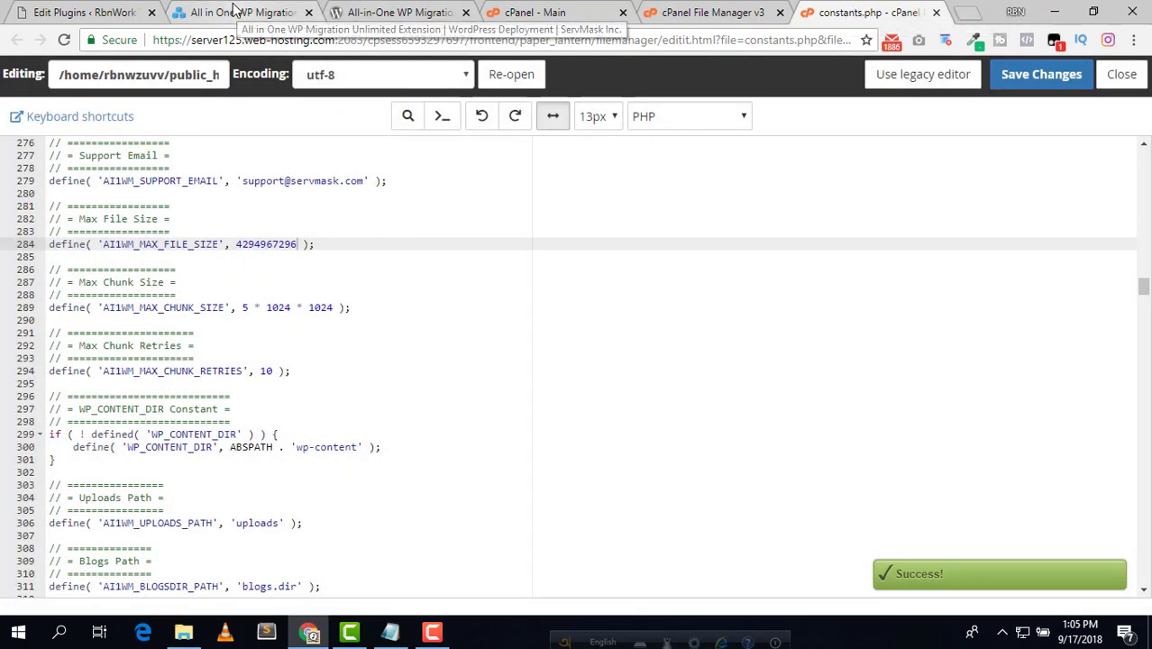
click(242, 13)
click(86, 12)
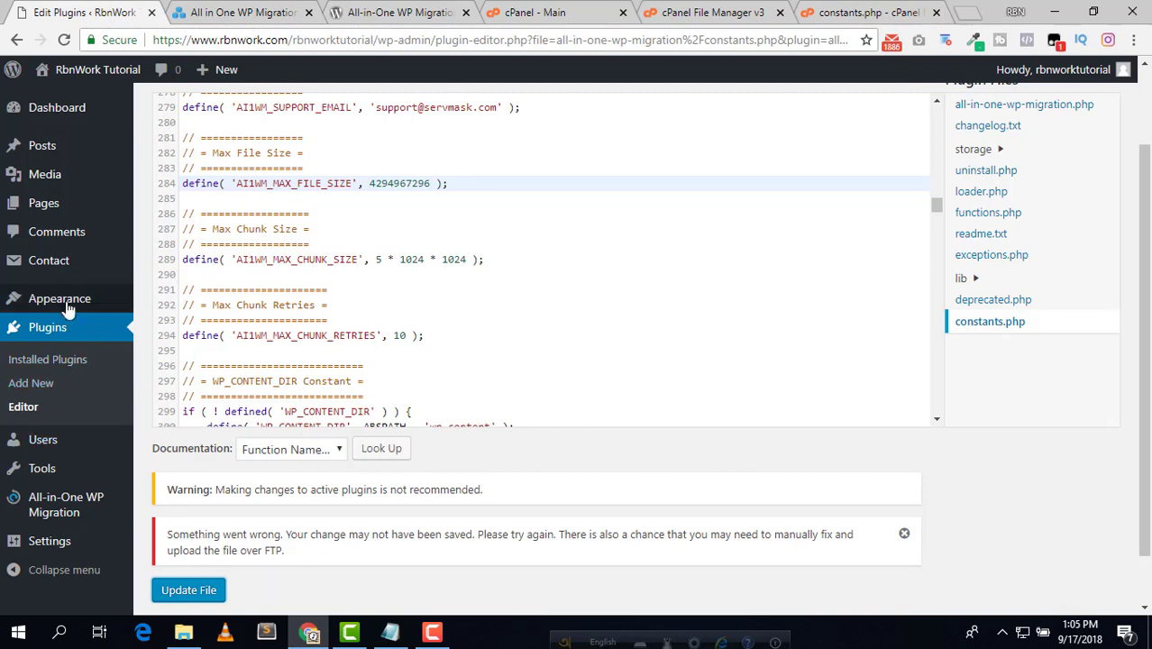
Leave the plugin editor for All-in-One WP Migration Import and confirm the 4 GB upload limit.
mouse_move(72, 521)
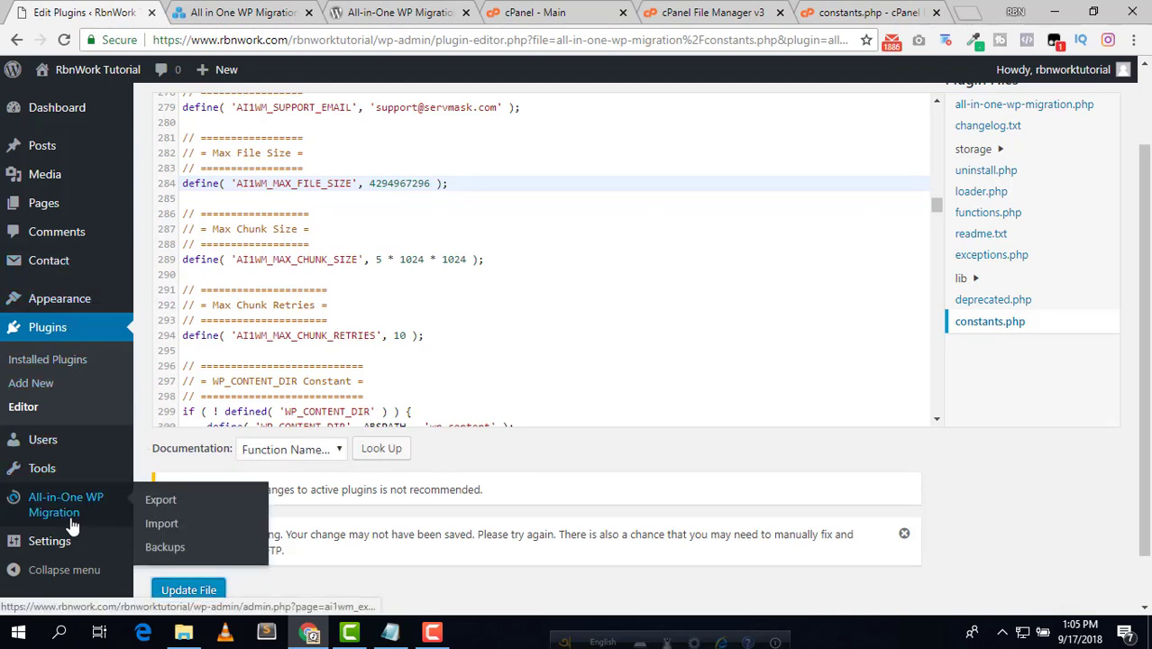
click(170, 528)
click(644, 130)
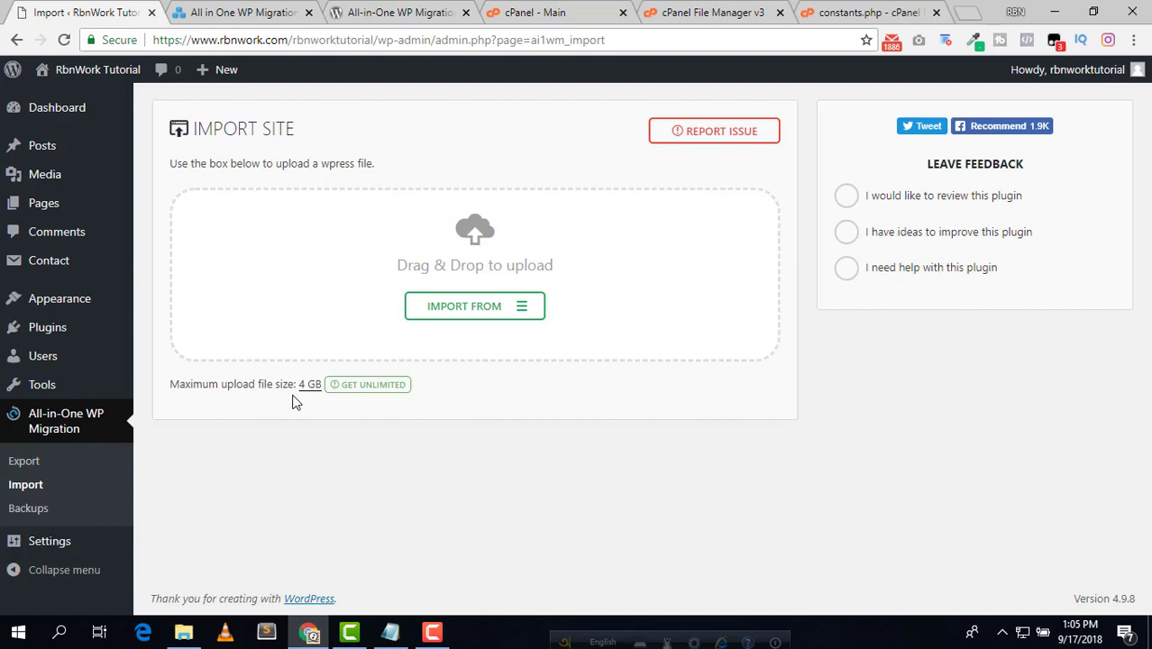
drag(299, 385, 317, 385)
click(827, 14)
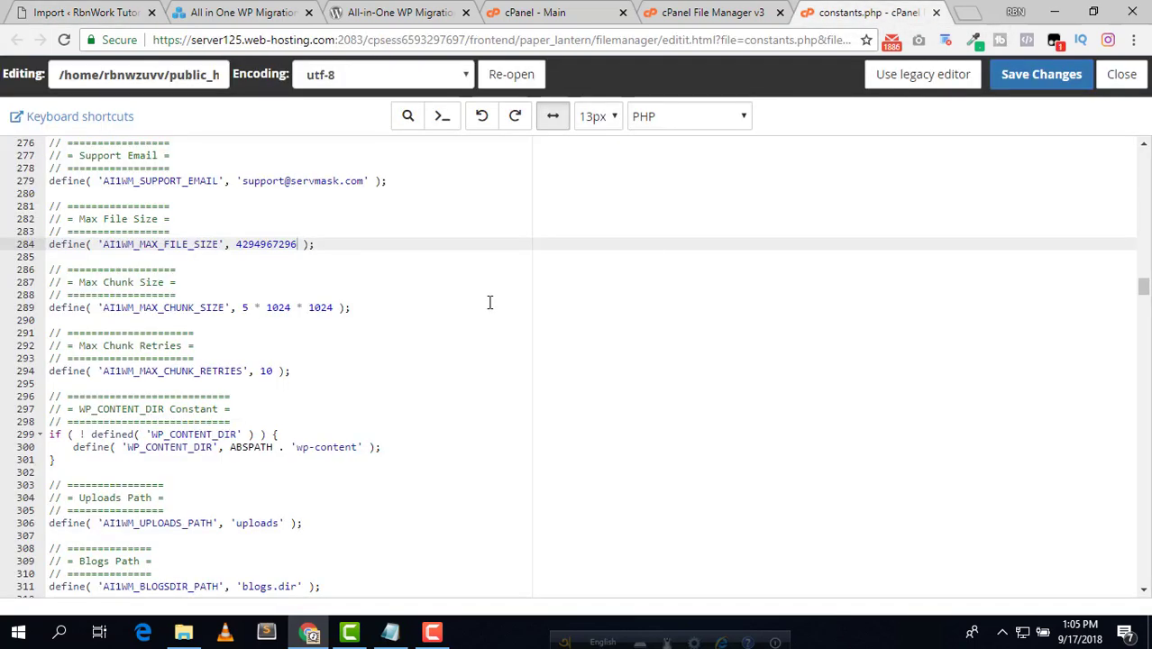
key(ctrl+s)
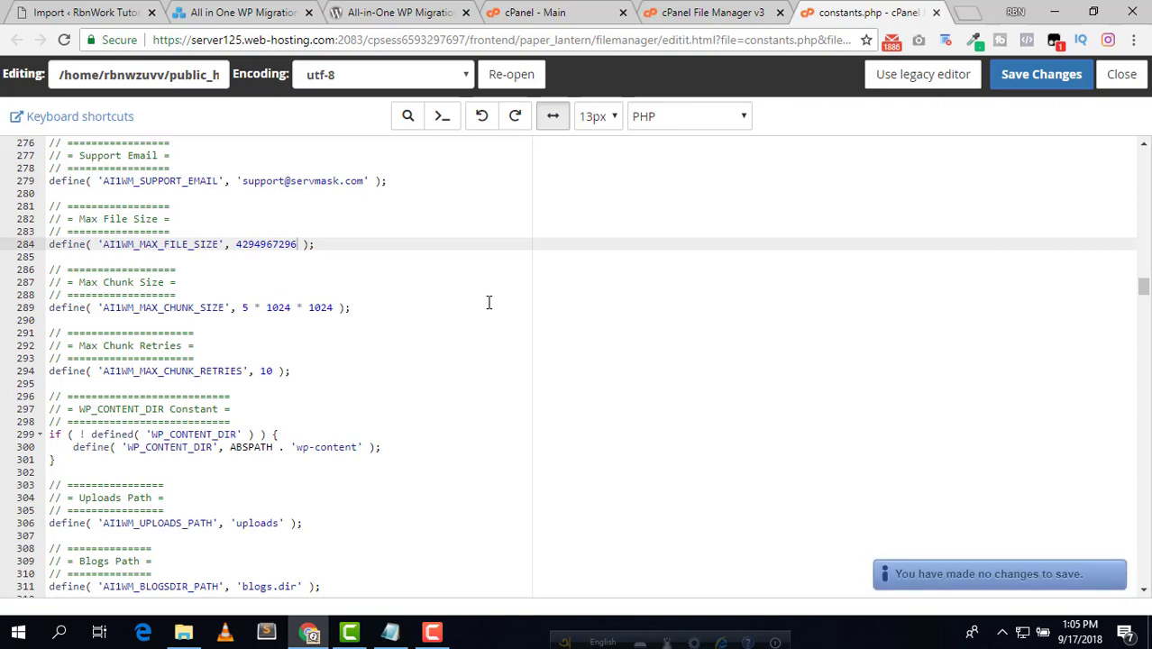
key(ctrl+s)
text(*)
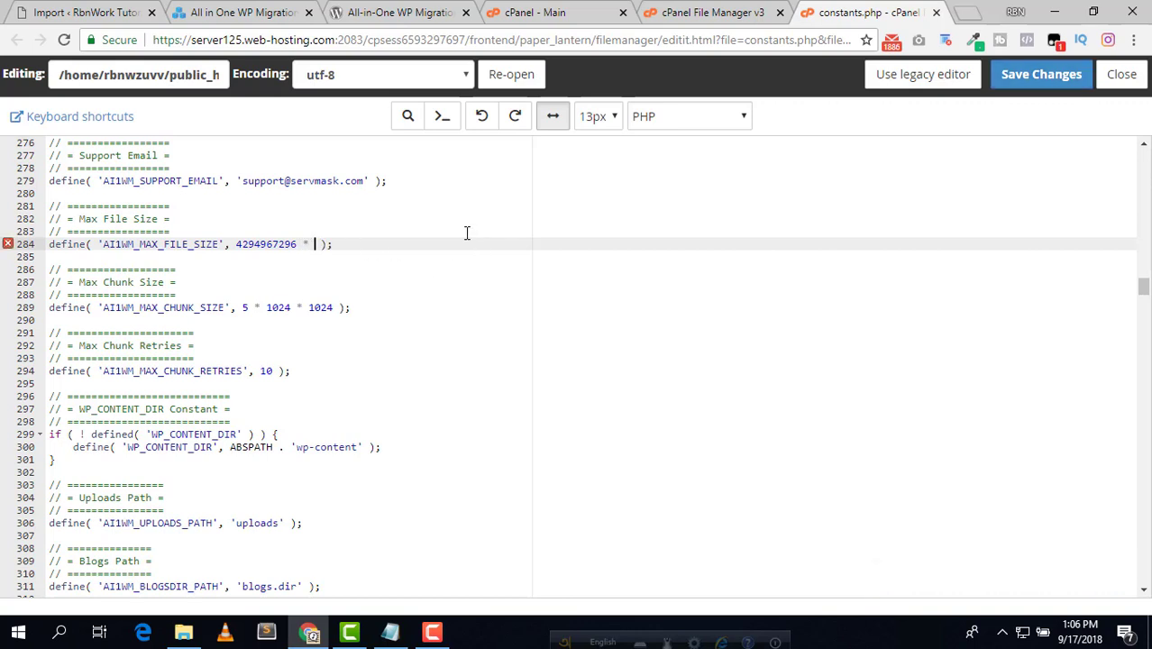
text( 10)
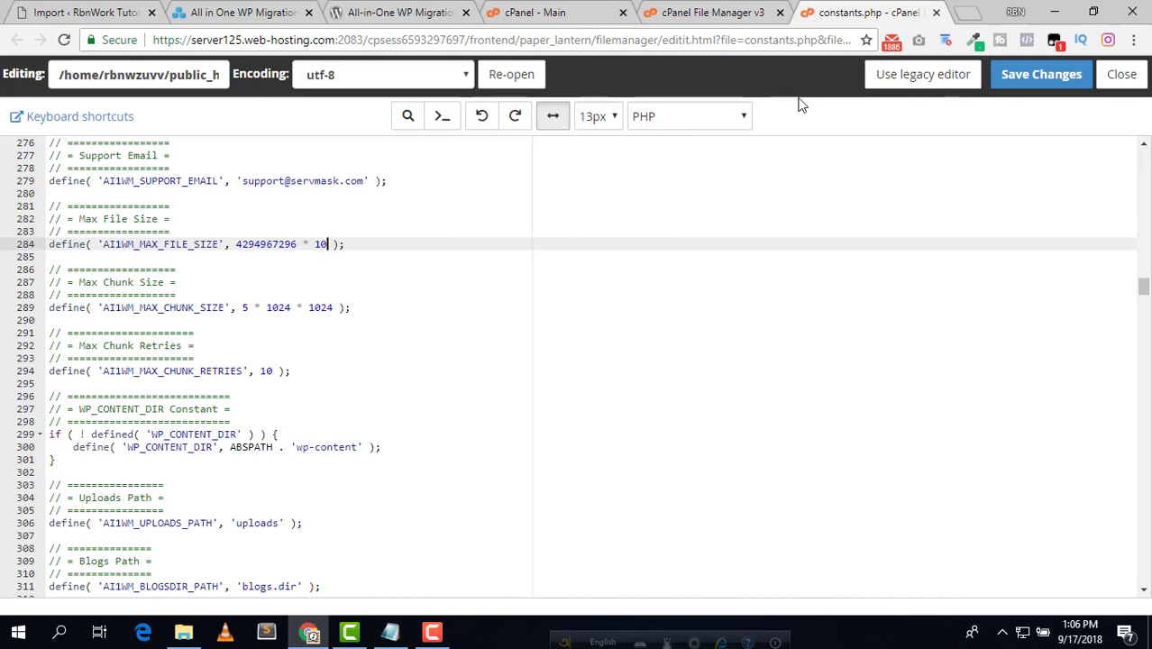
click(1039, 75)
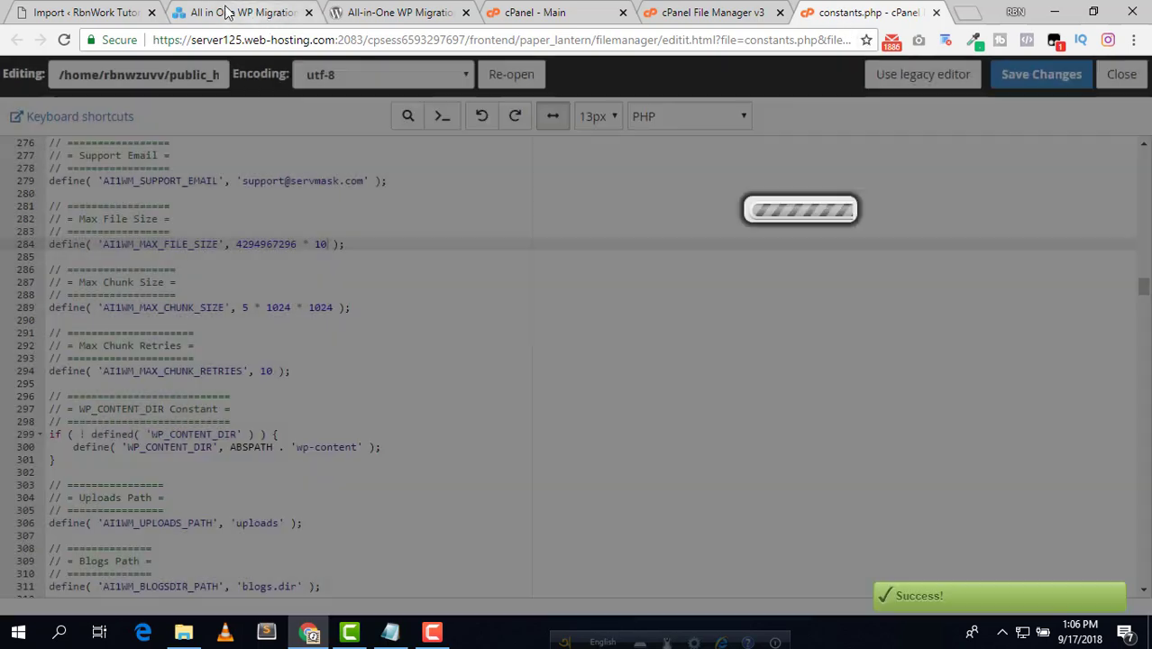
Reload the WordPress Import page to show the new 40 GB upload limit.
click(227, 12)
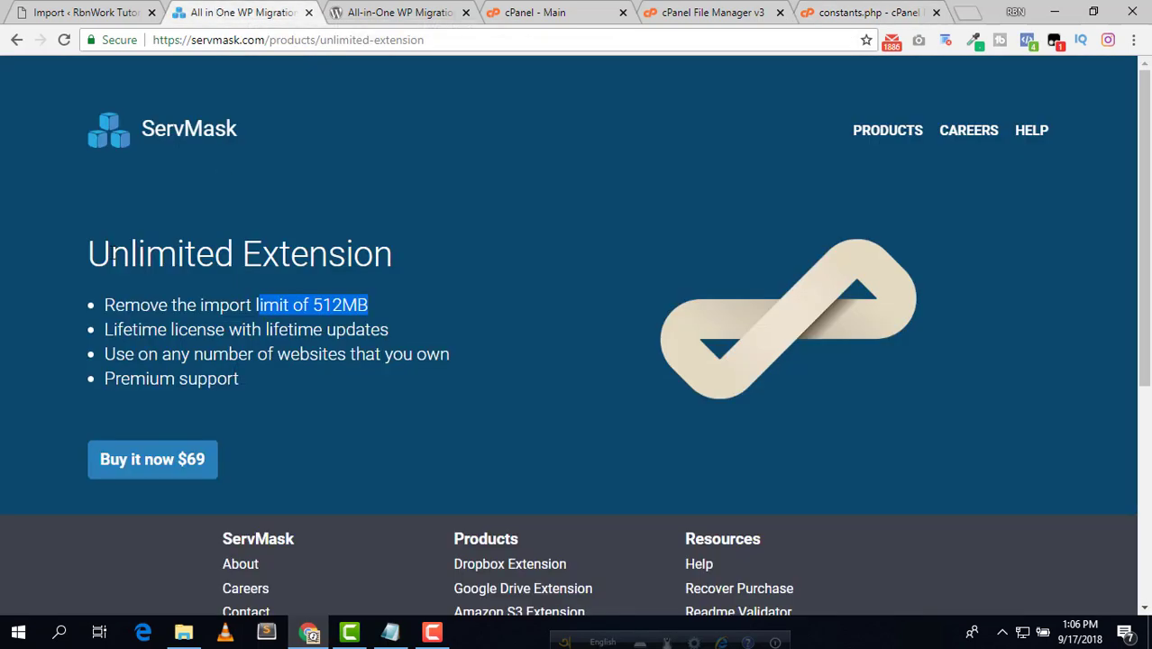
click(76, 13)
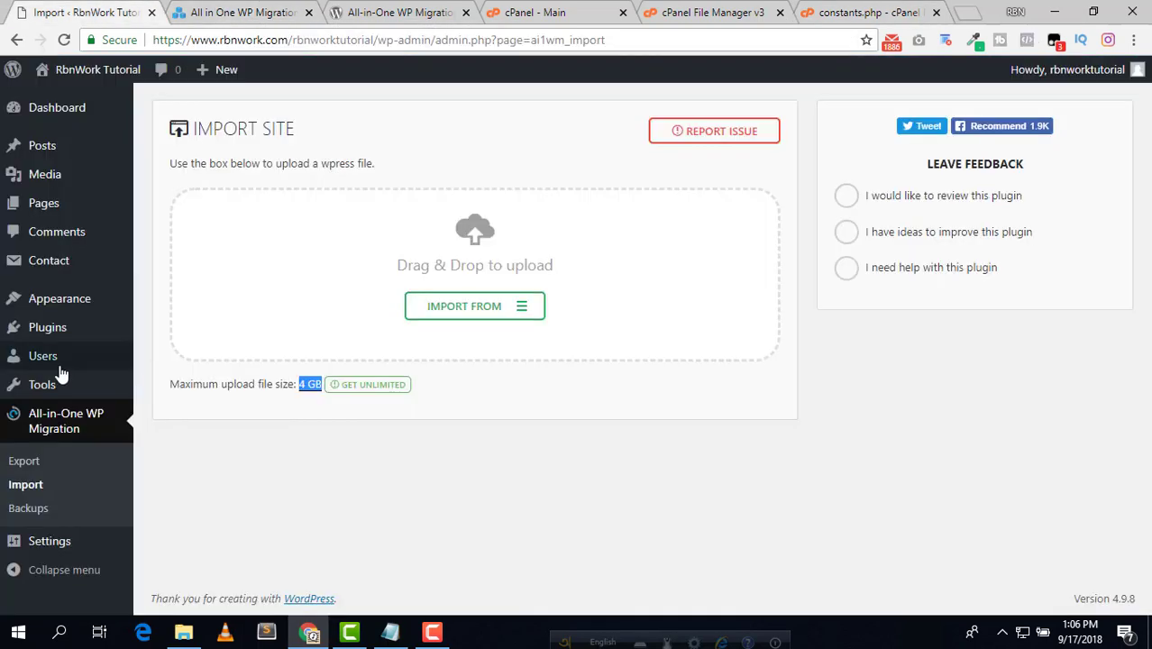
click(24, 483)
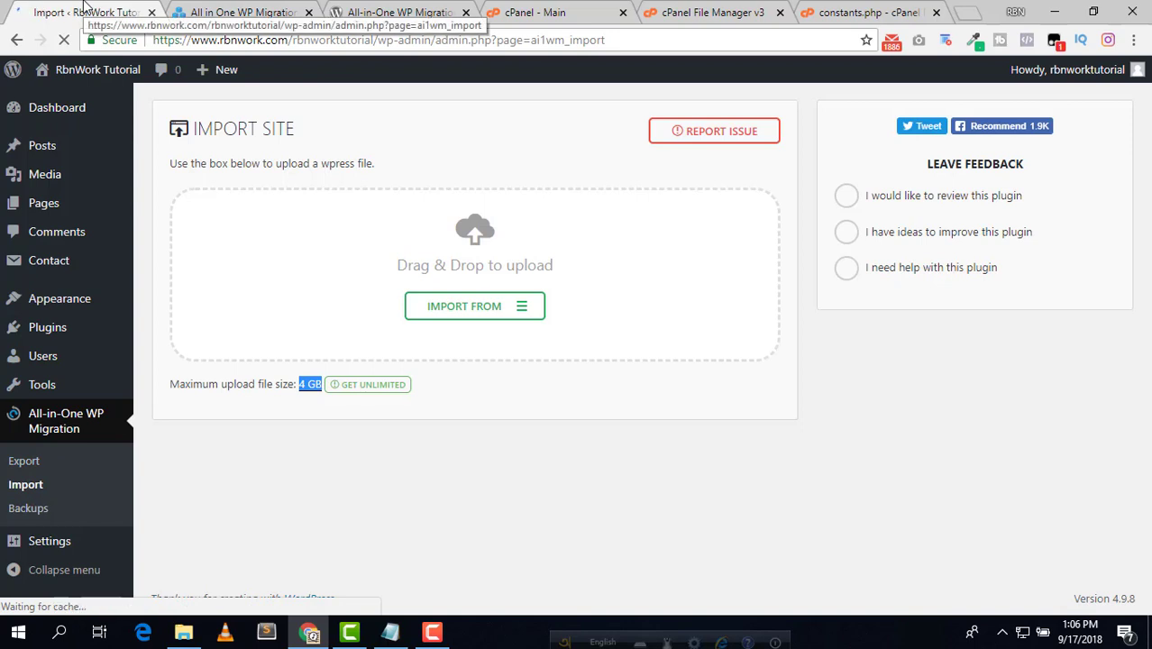